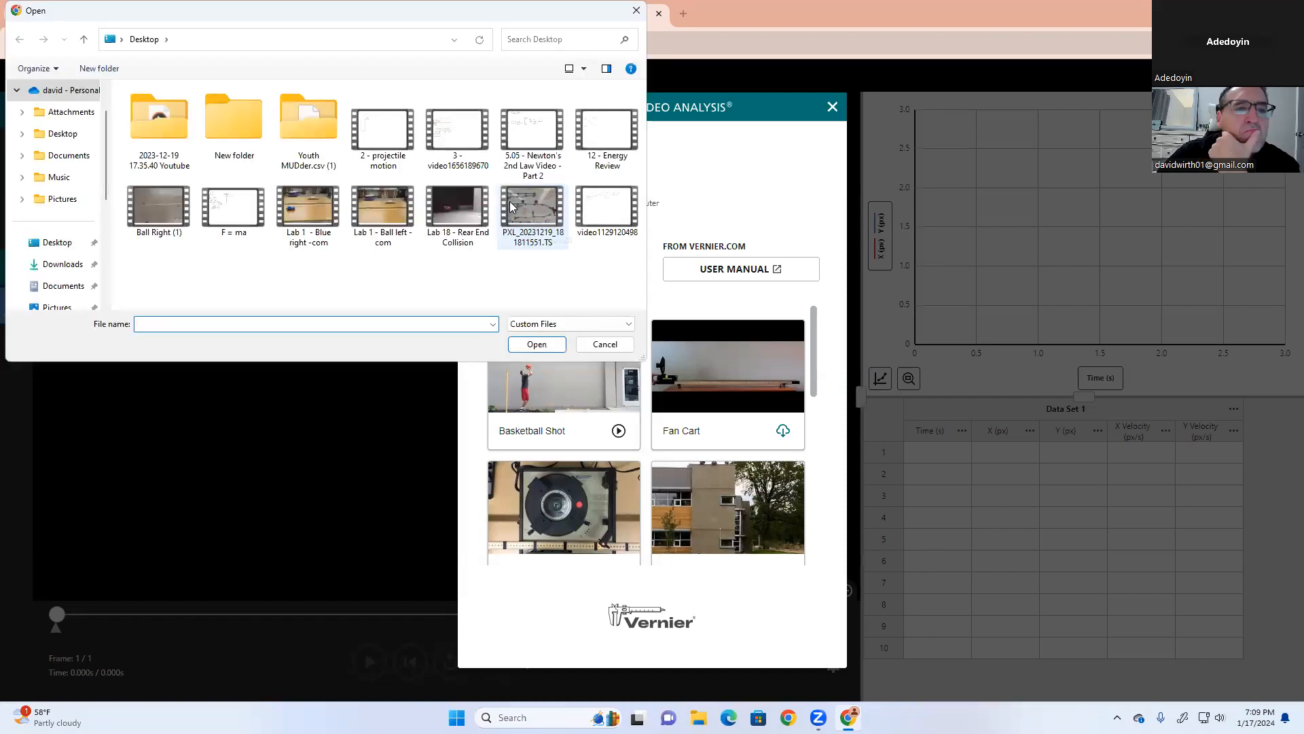
Step: Load the video Lab 1 - Blue right -com, play it through, and rewind it to near the start
double_click(306, 213)
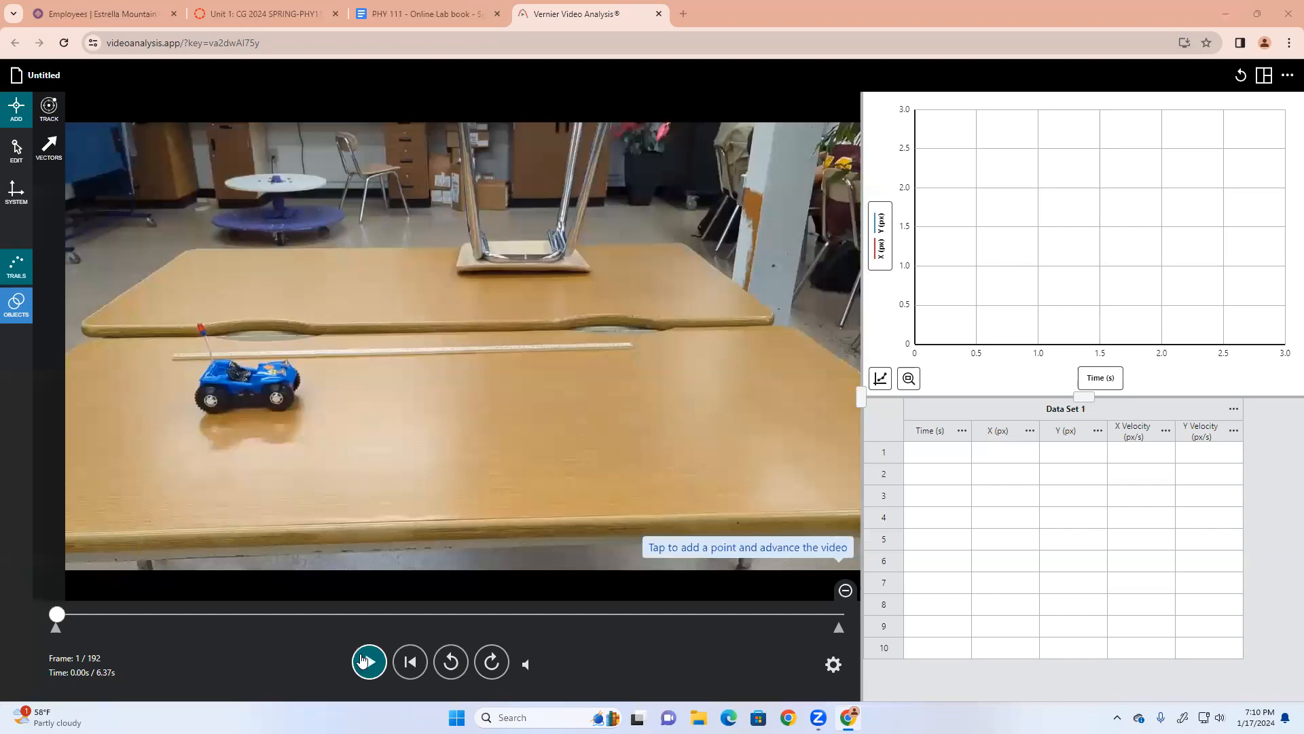
left_click(369, 663)
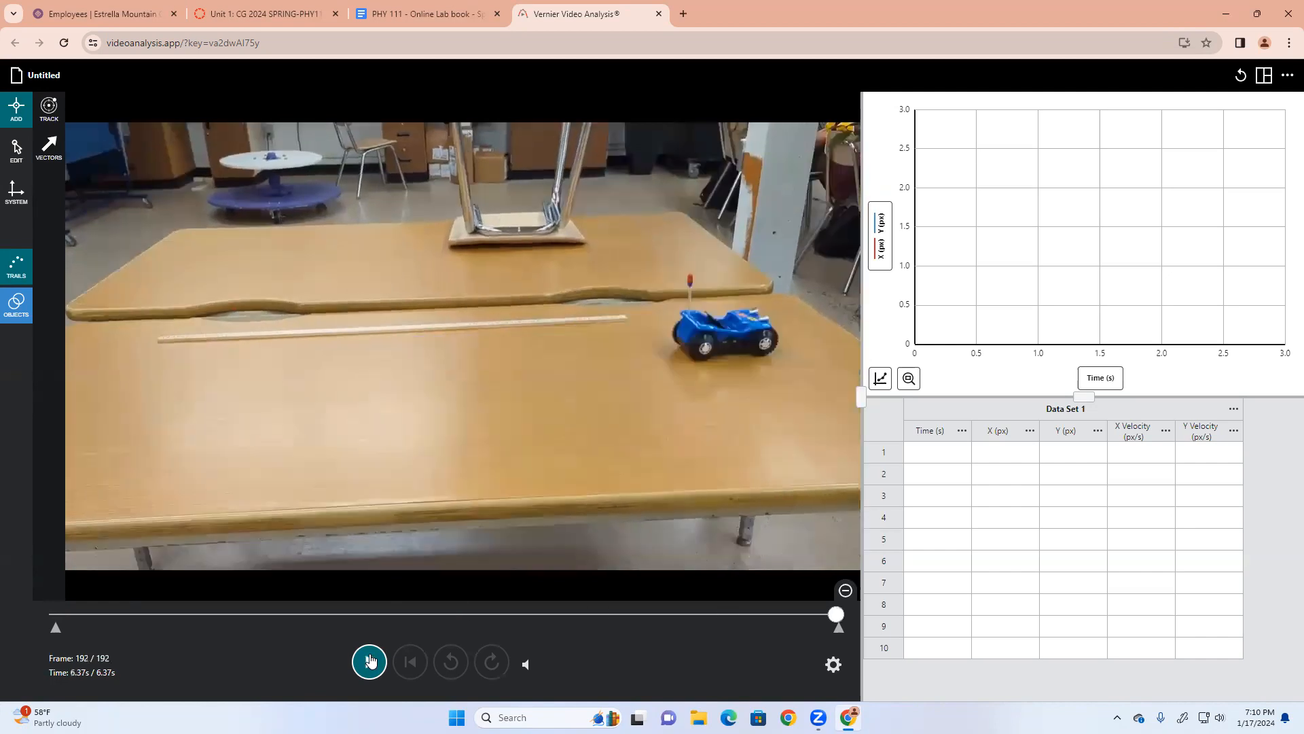
left_click_drag(834, 617, 76, 618)
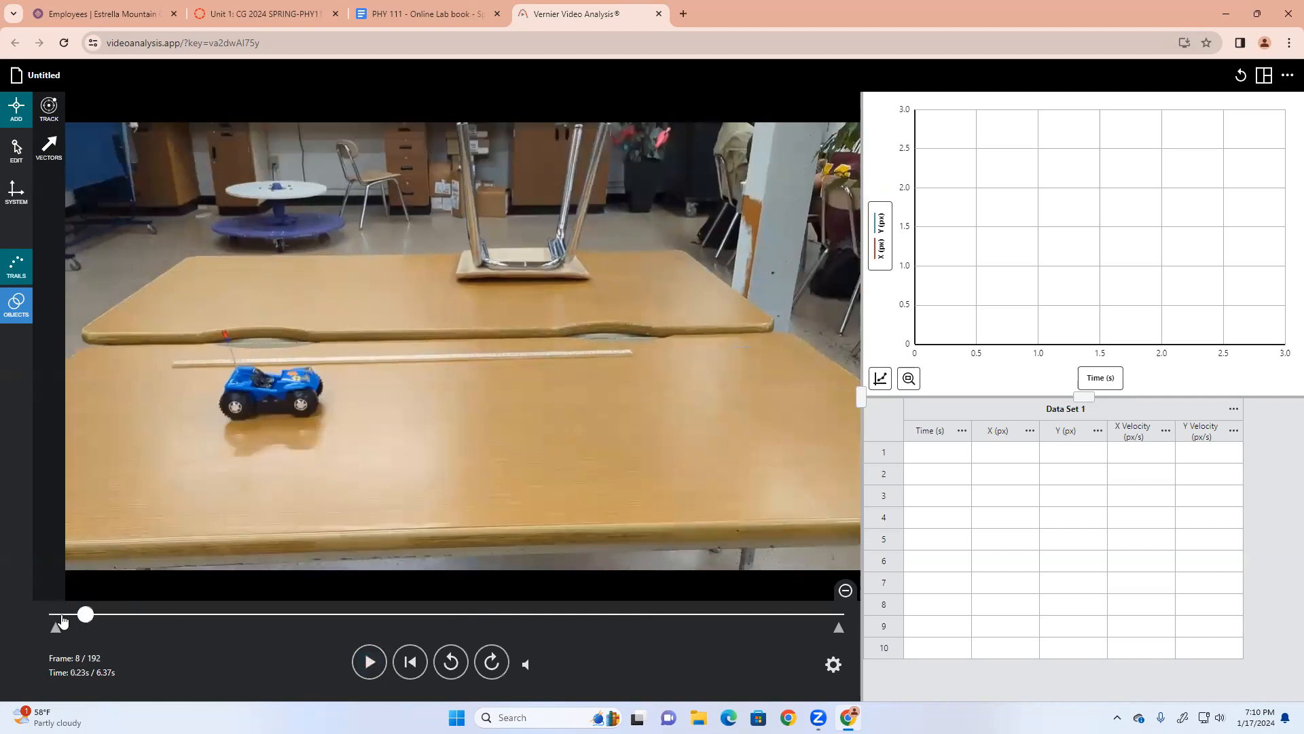
left_click(62, 615)
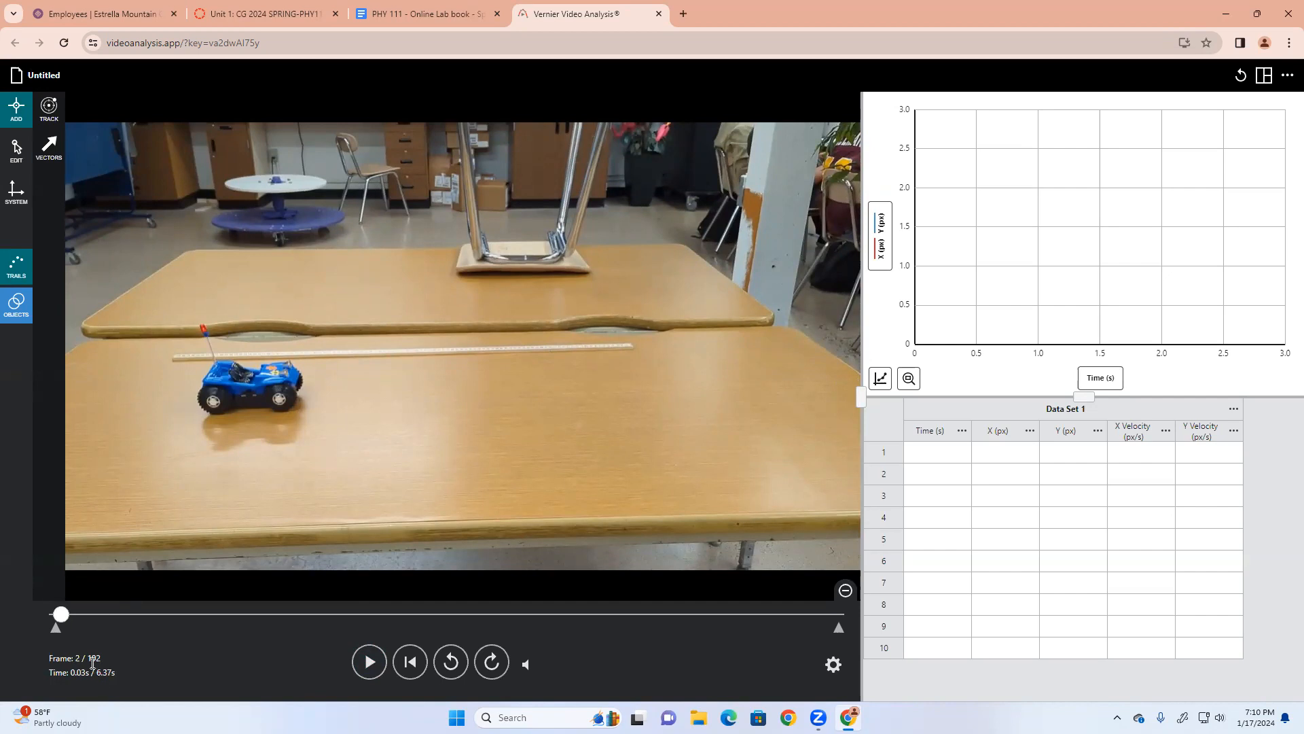
Step: Set the video to advance 10 frames at a time in the advanced video options
left_click(833, 669)
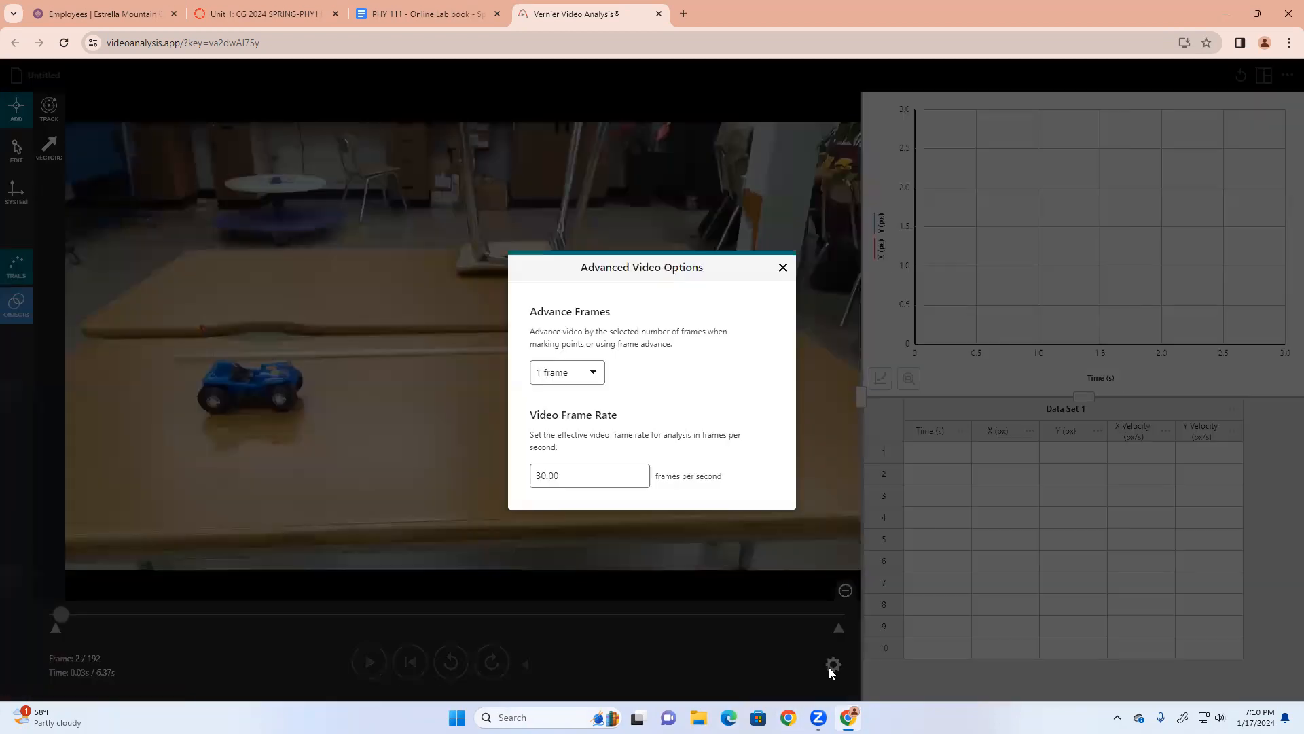
left_click(594, 374)
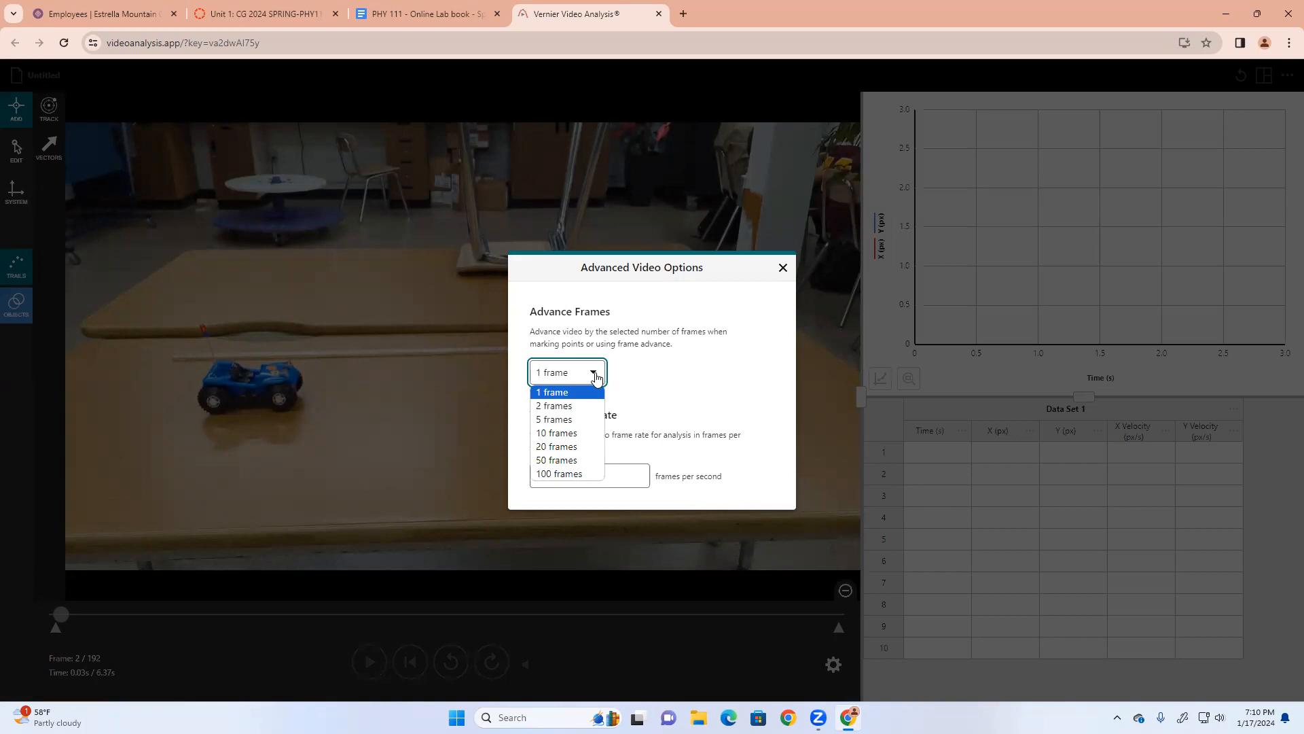
left_click(562, 437)
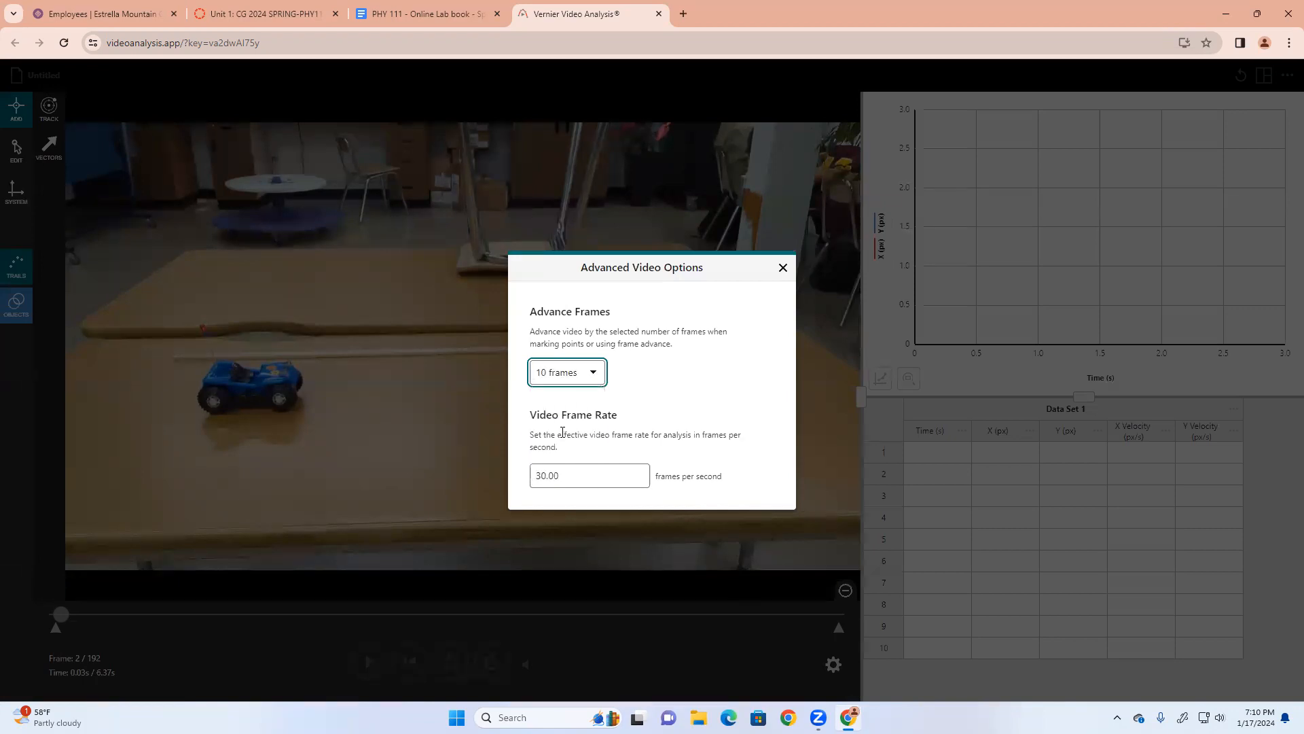
left_click(783, 268)
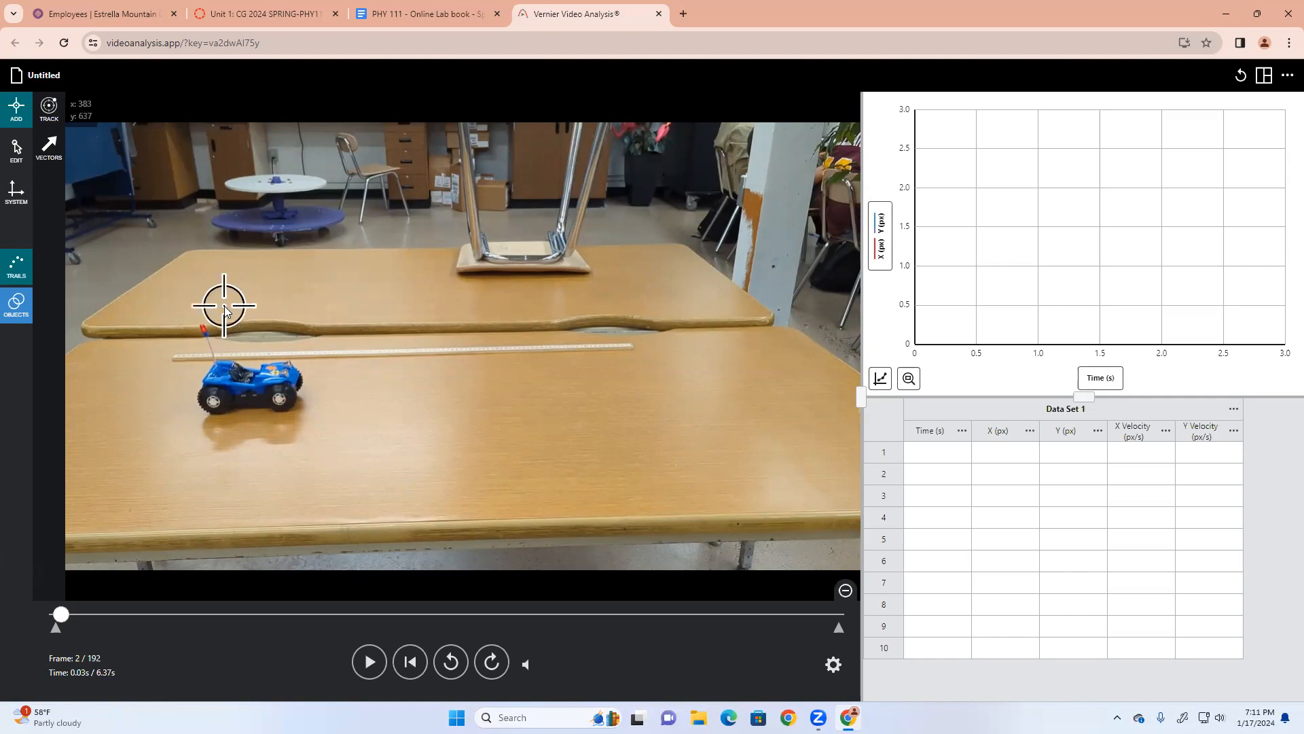
Step: Replay the clip, return to frame 1, and mark the centre of the car's rear wheel every 10 frames through frame 181
left_click(370, 662)
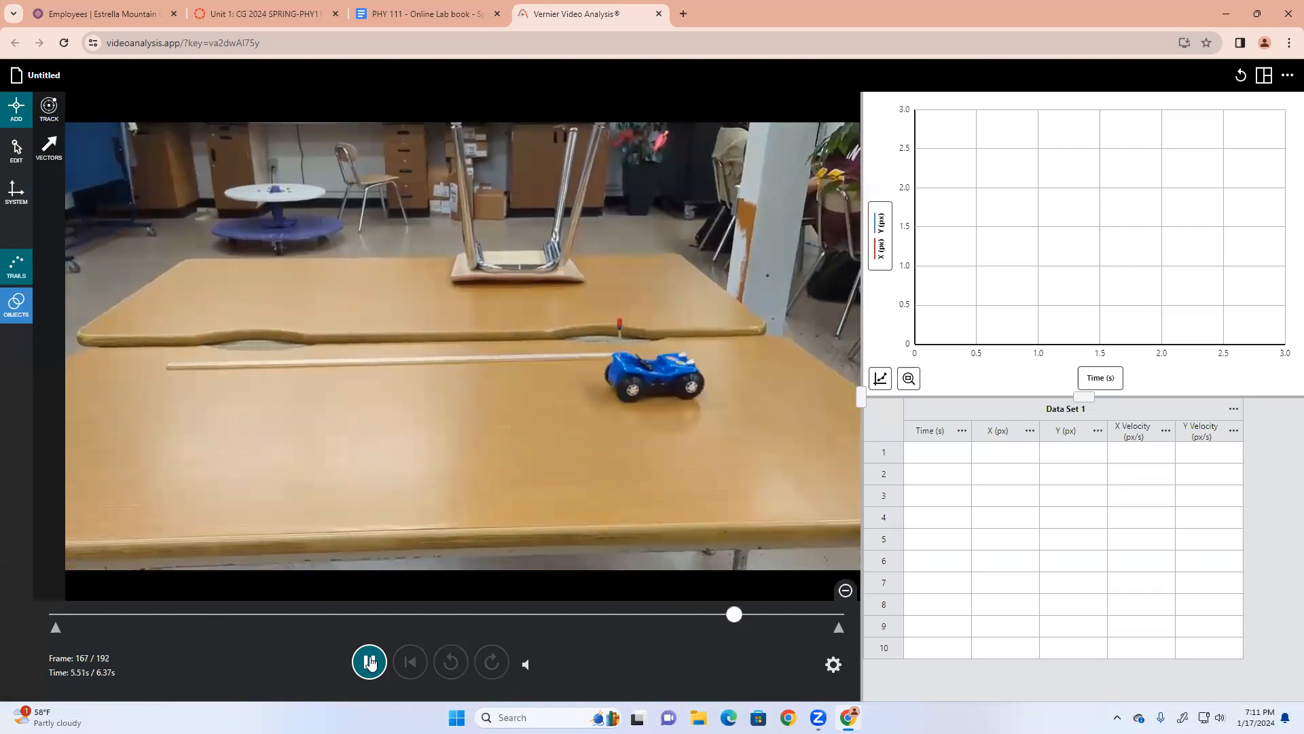
left_click_drag(831, 616, 5, 630)
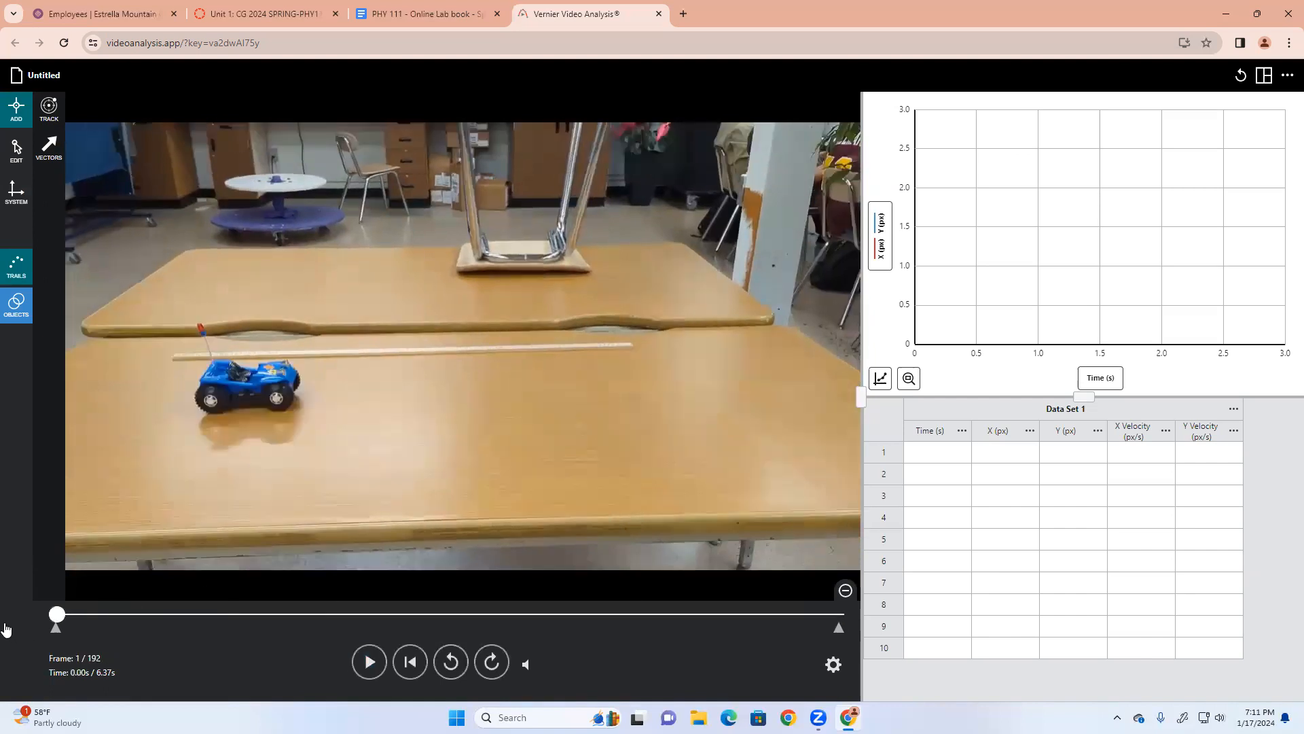
left_click(210, 400)
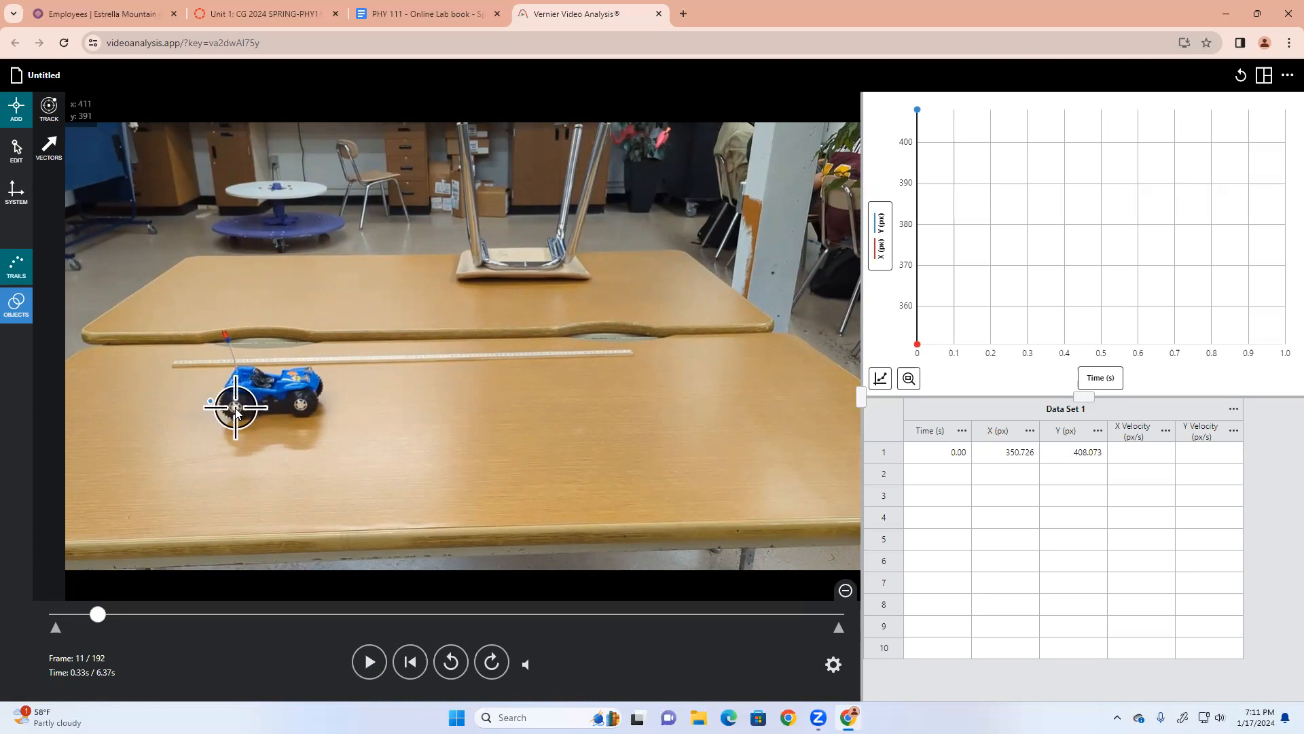
left_click(235, 408)
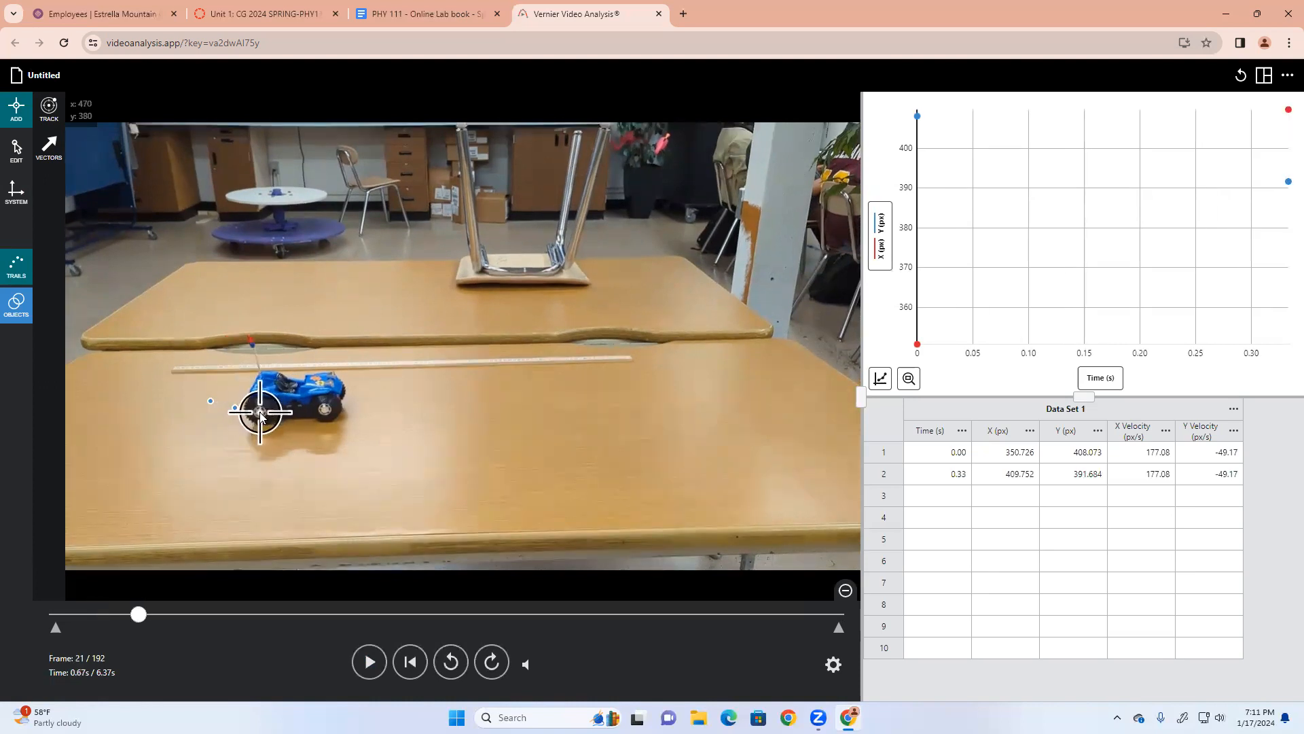
left_click(260, 413)
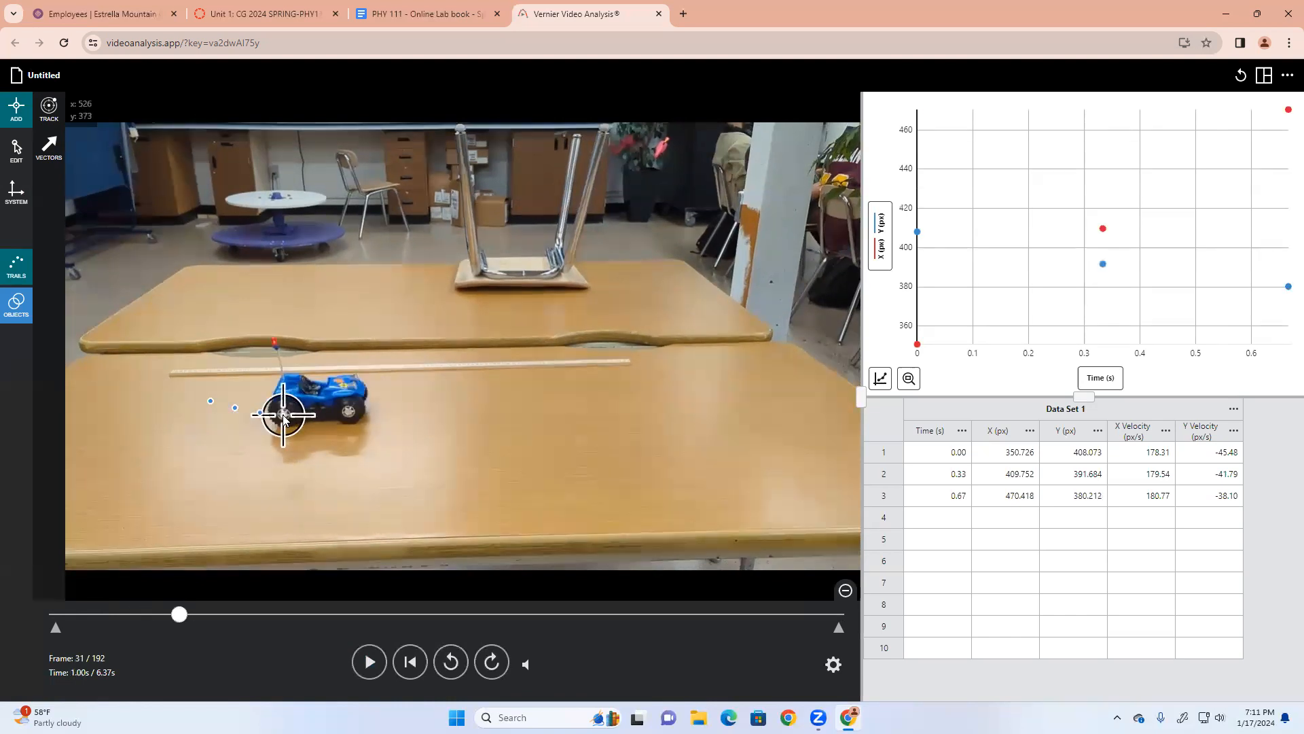
left_click(284, 417)
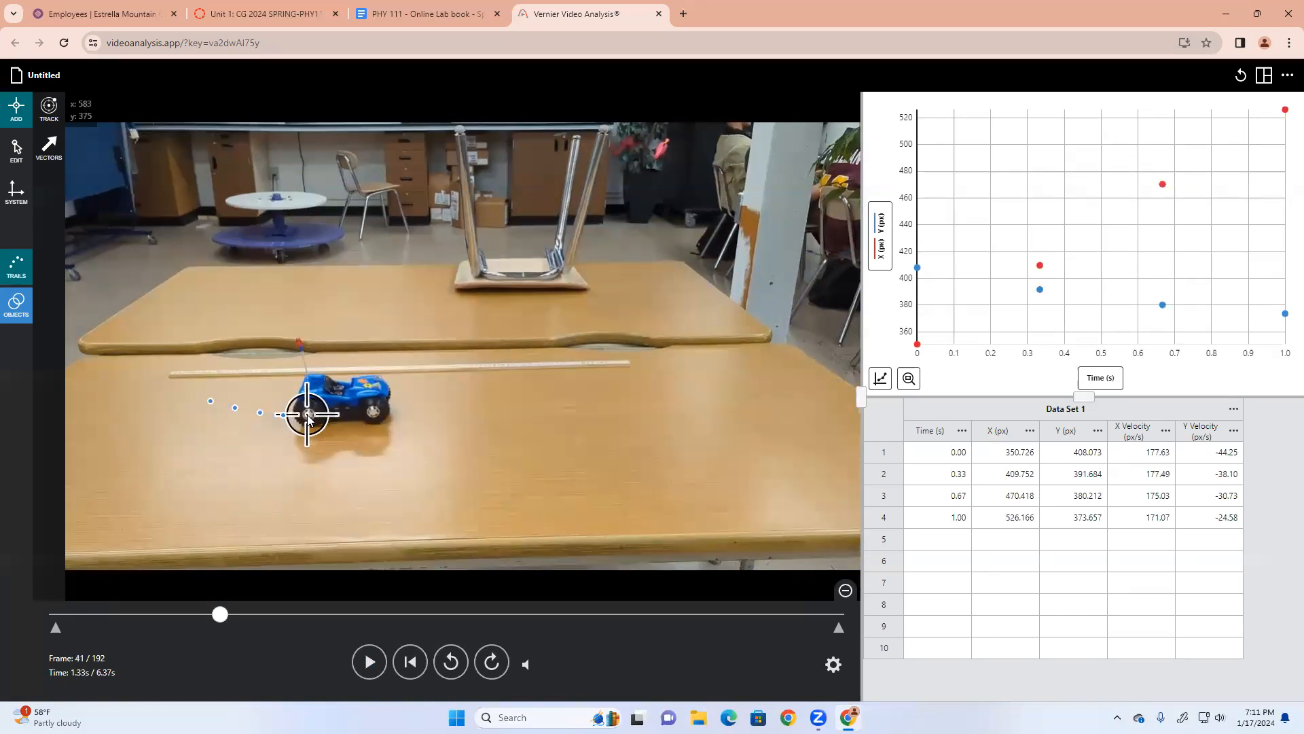
left_click(310, 416)
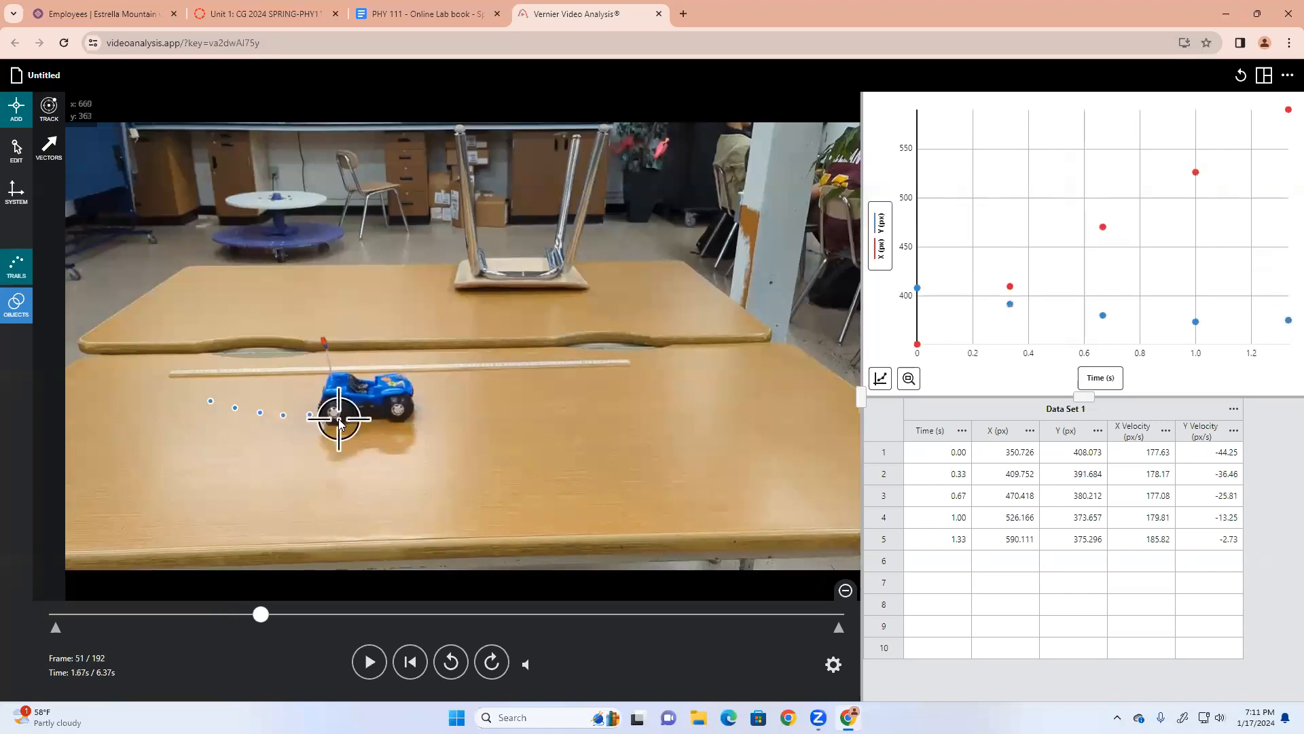
left_click(335, 416)
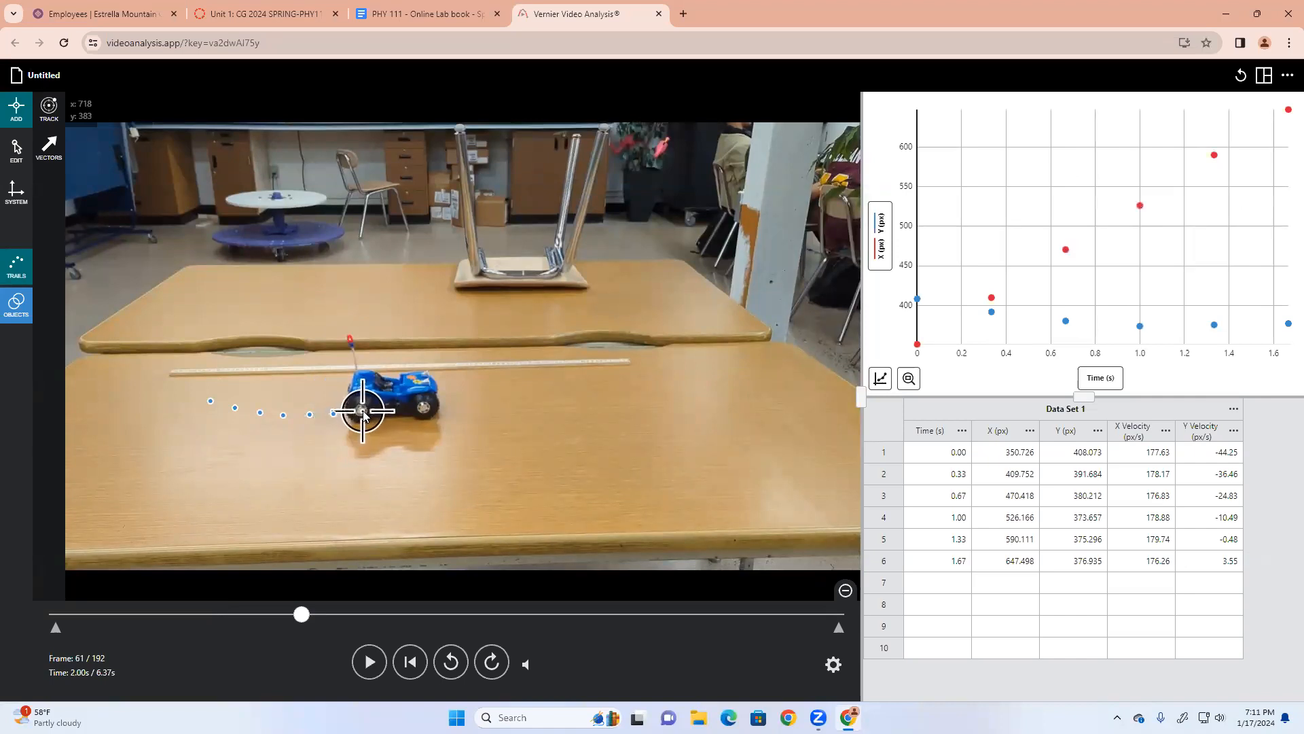
left_click(363, 415)
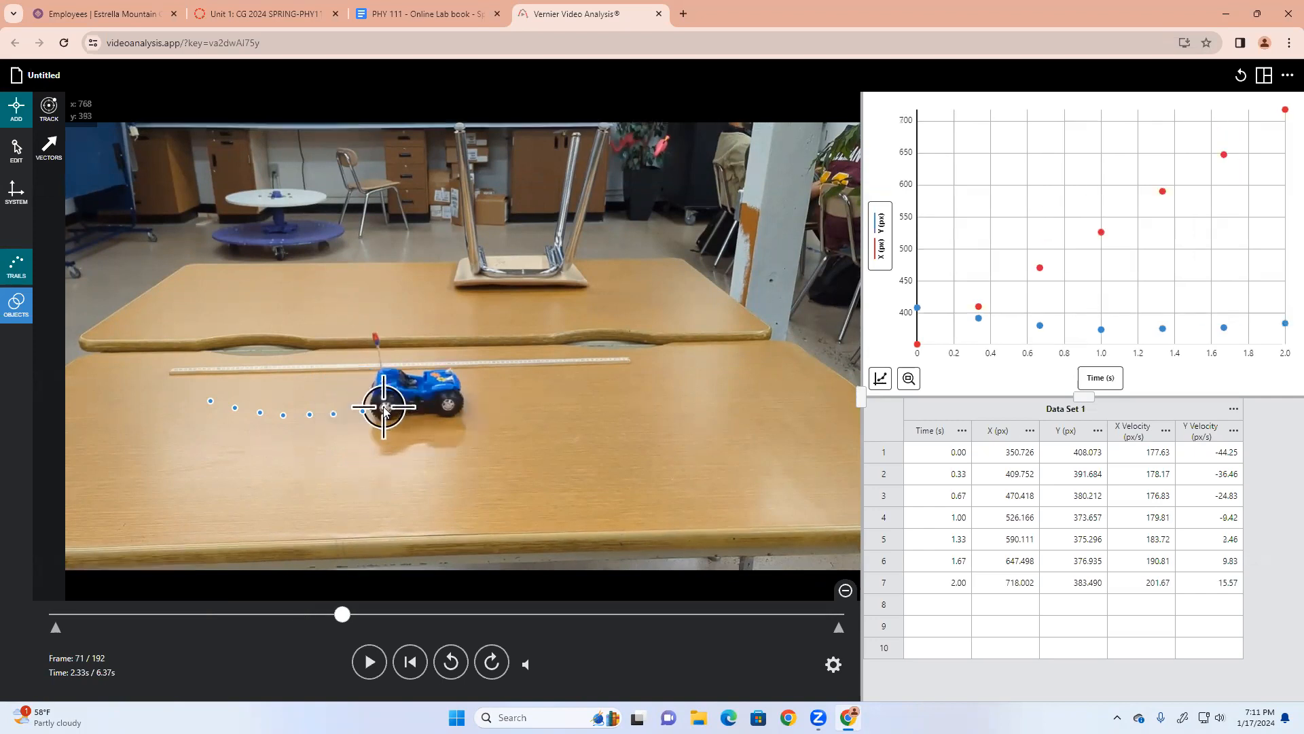
left_click(387, 412)
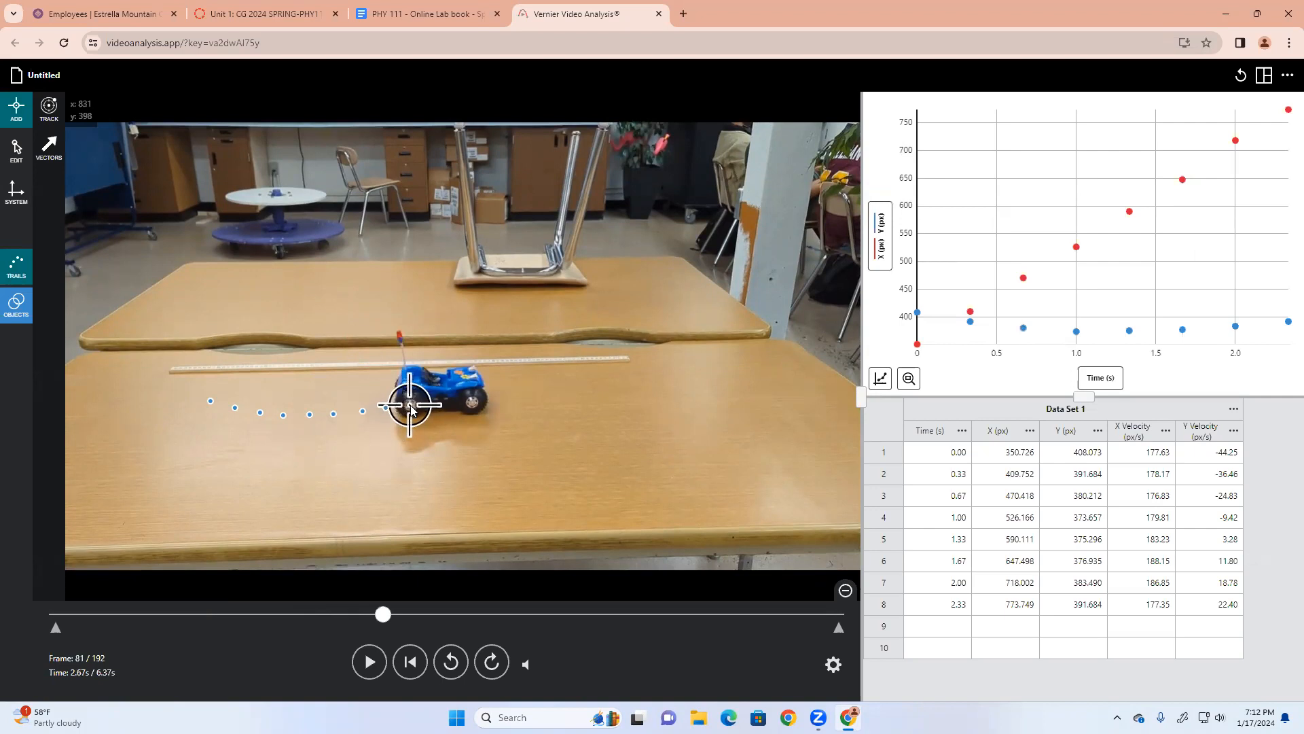
left_click(412, 408)
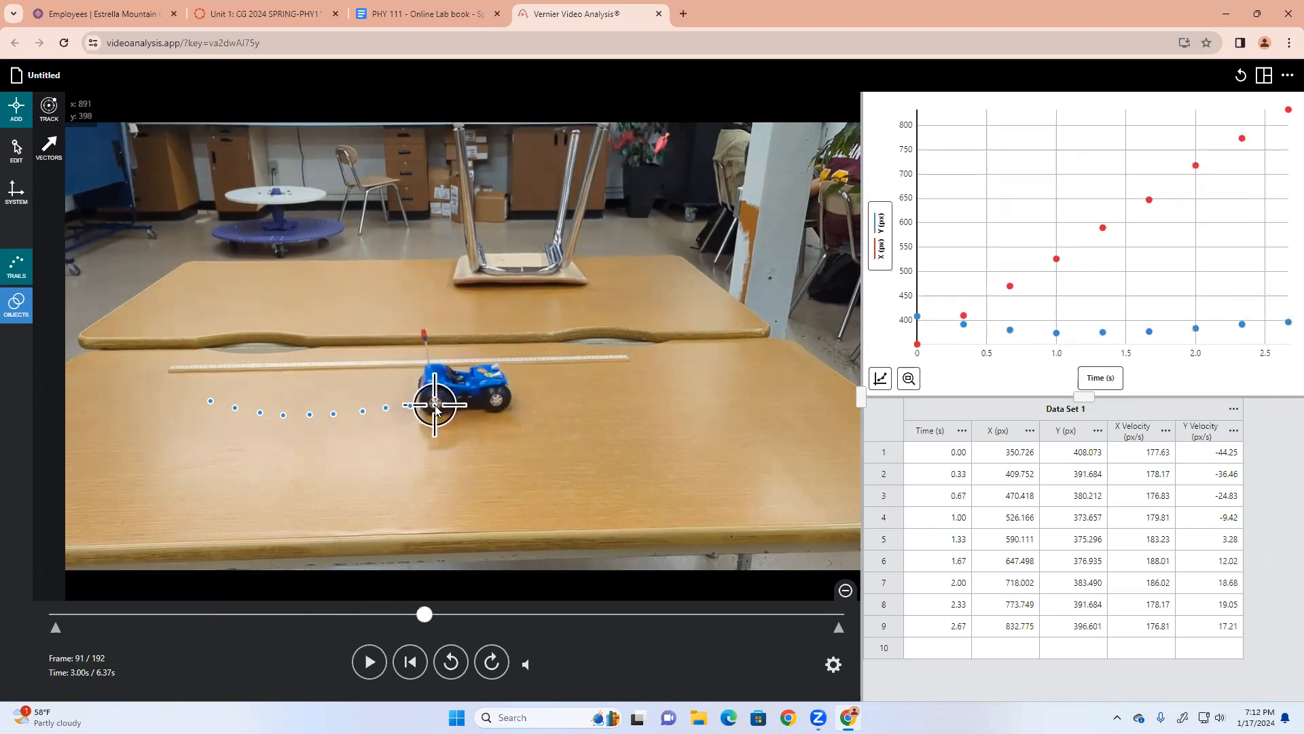
left_click(436, 407)
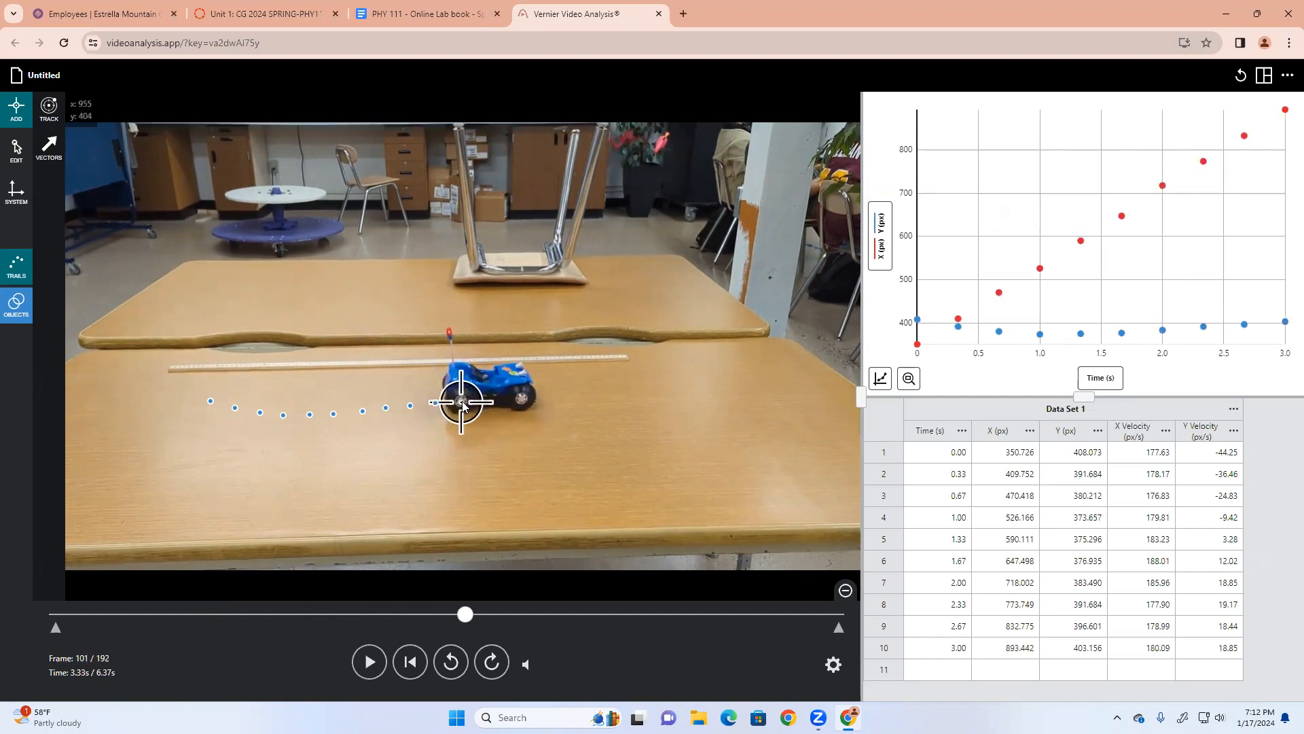
left_click(462, 404)
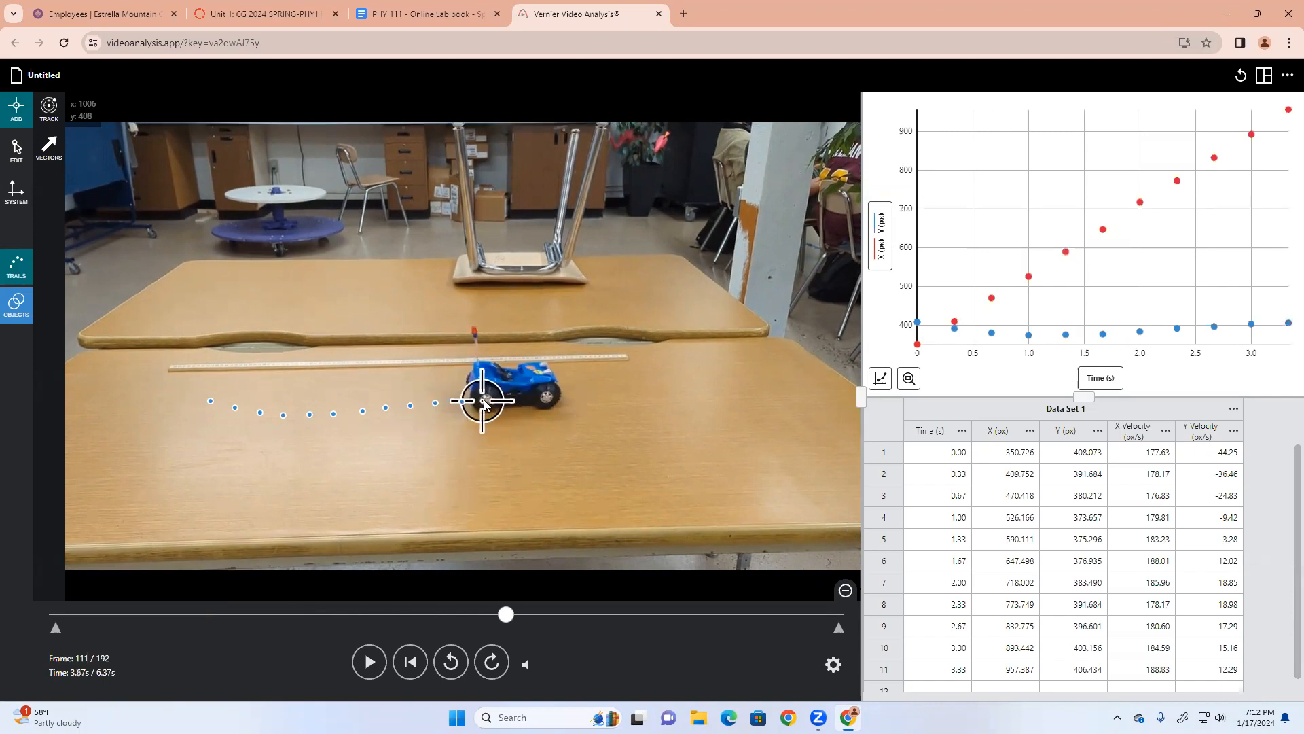
left_click(488, 404)
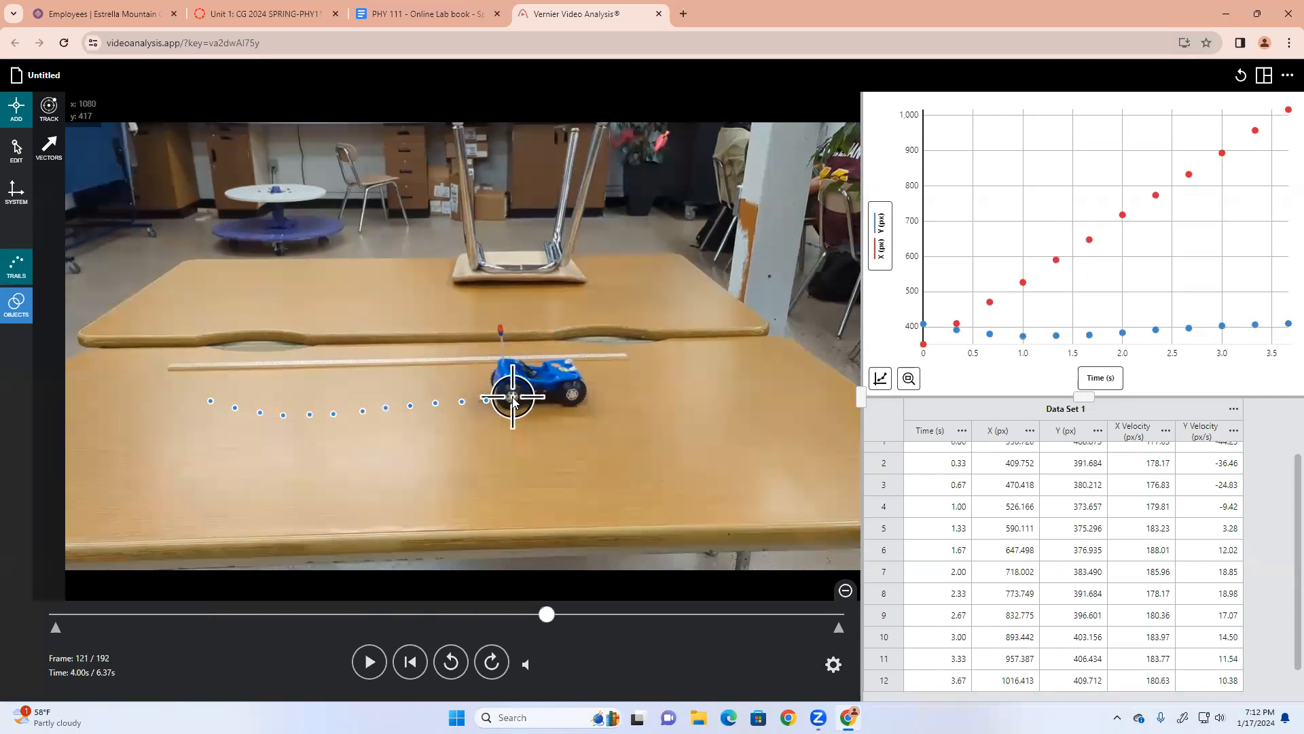
left_click(514, 402)
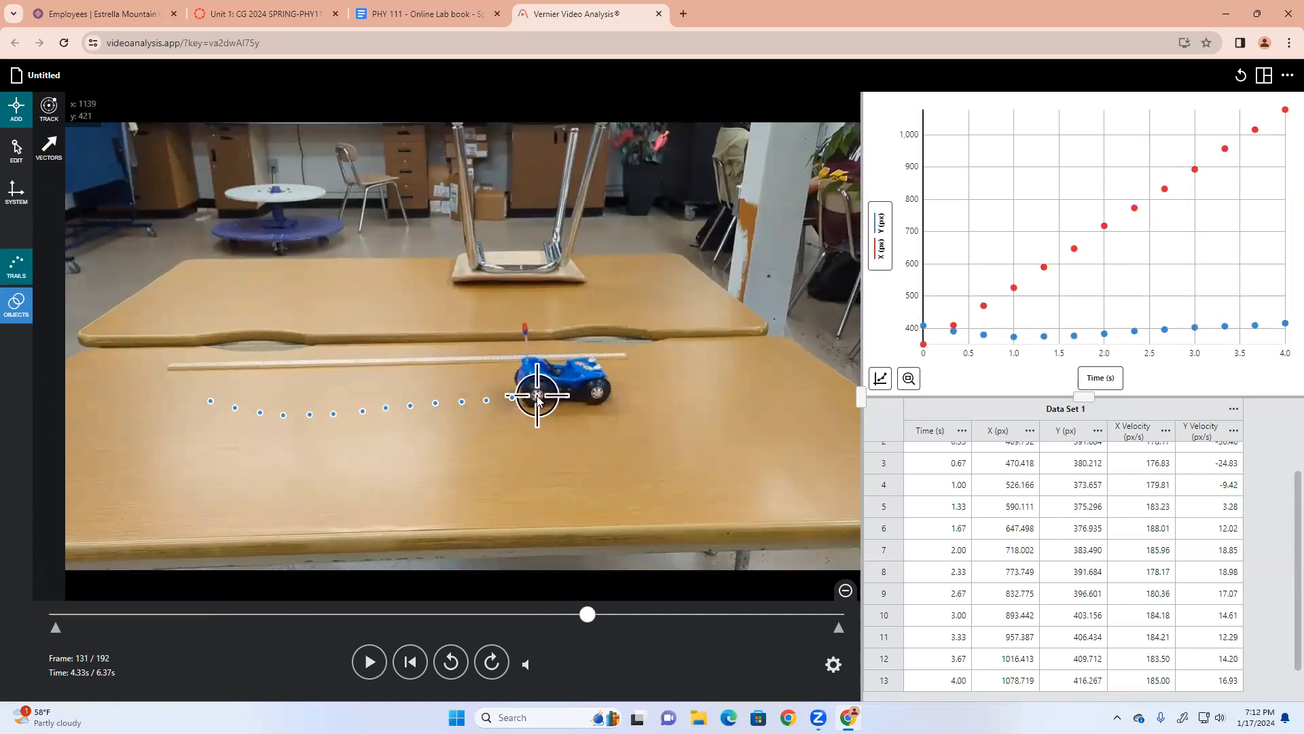
left_click(537, 400)
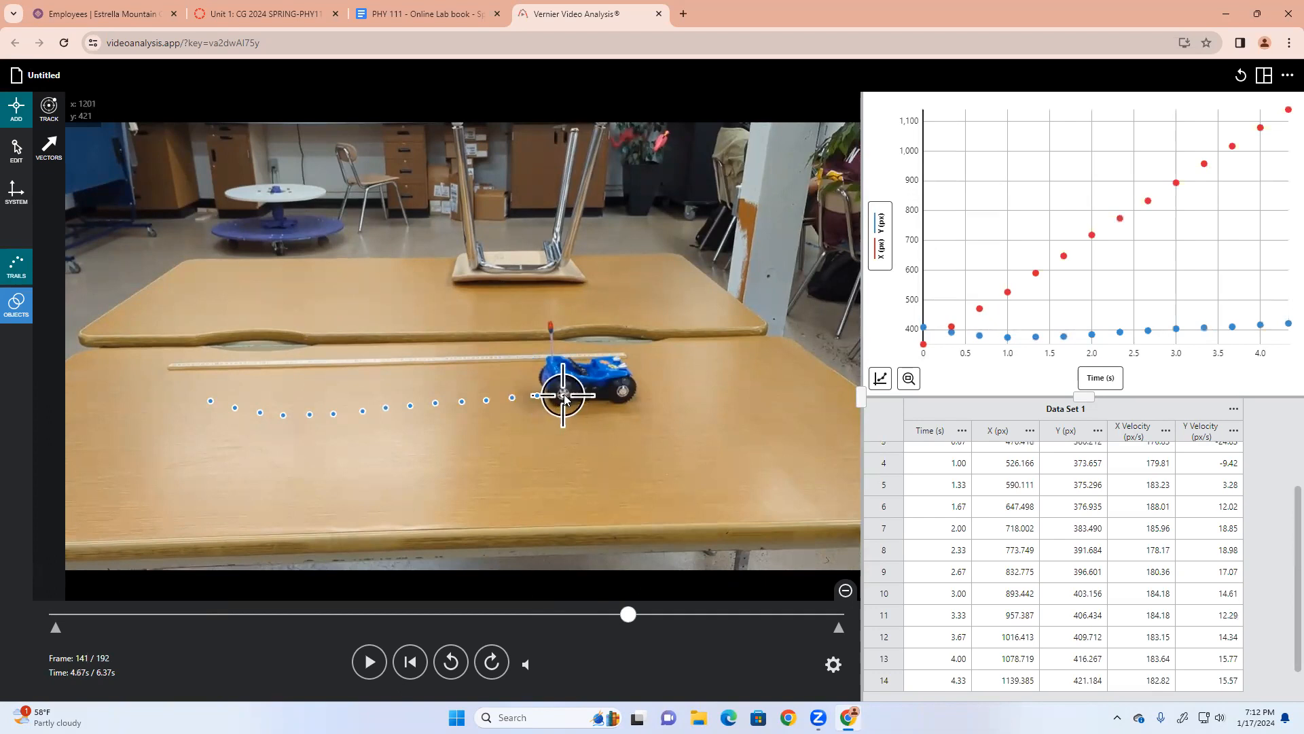
left_click(564, 396)
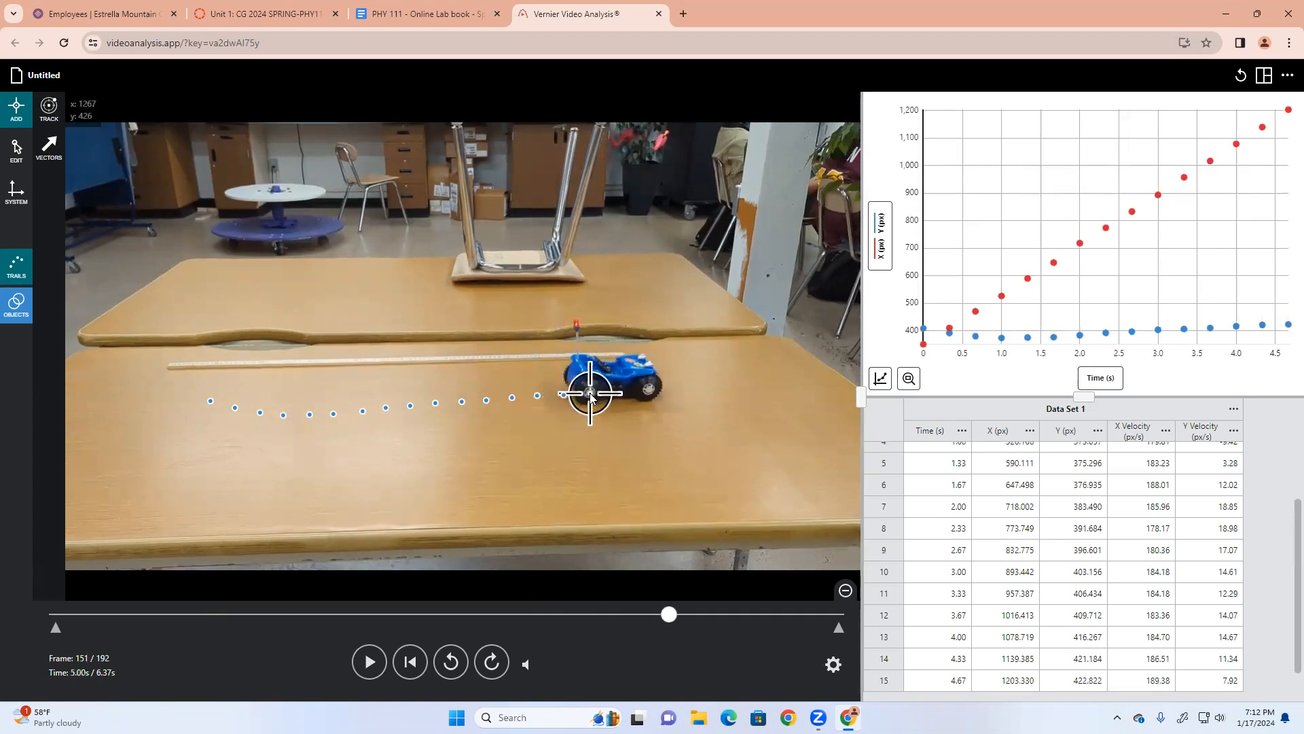
left_click(590, 397)
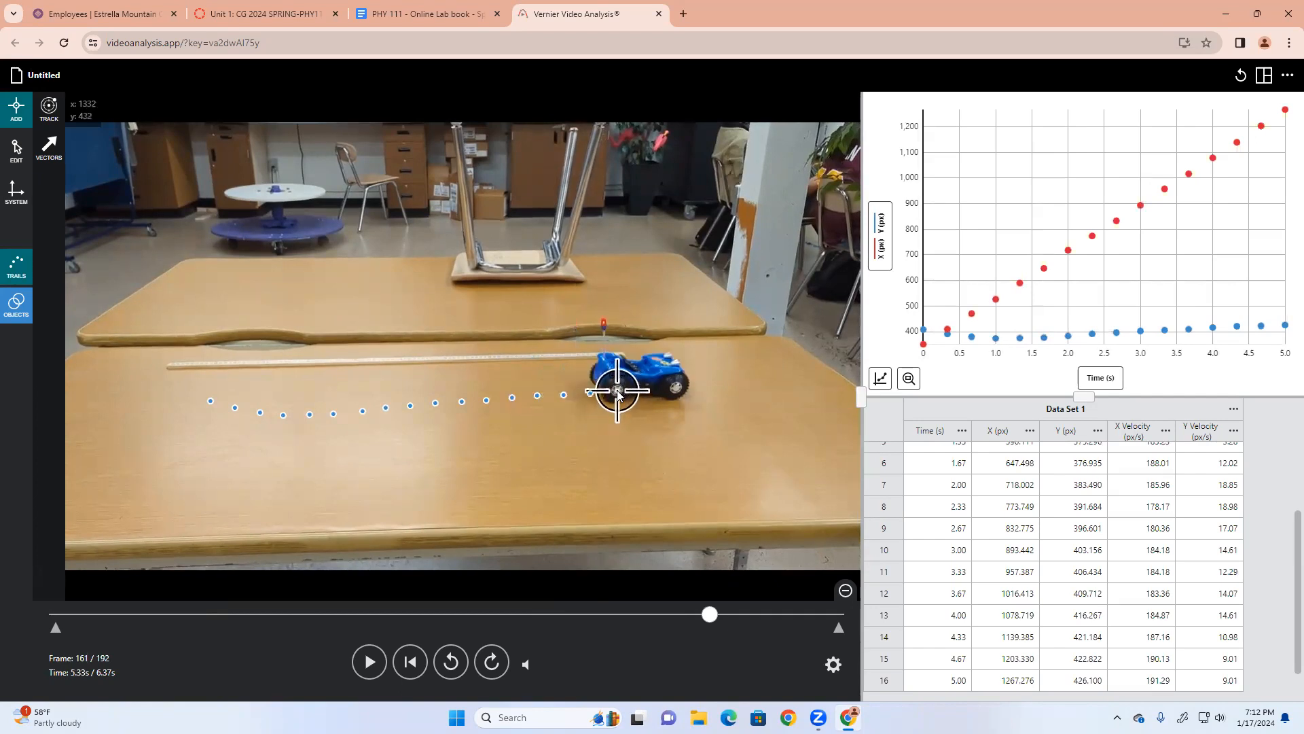
left_click(618, 394)
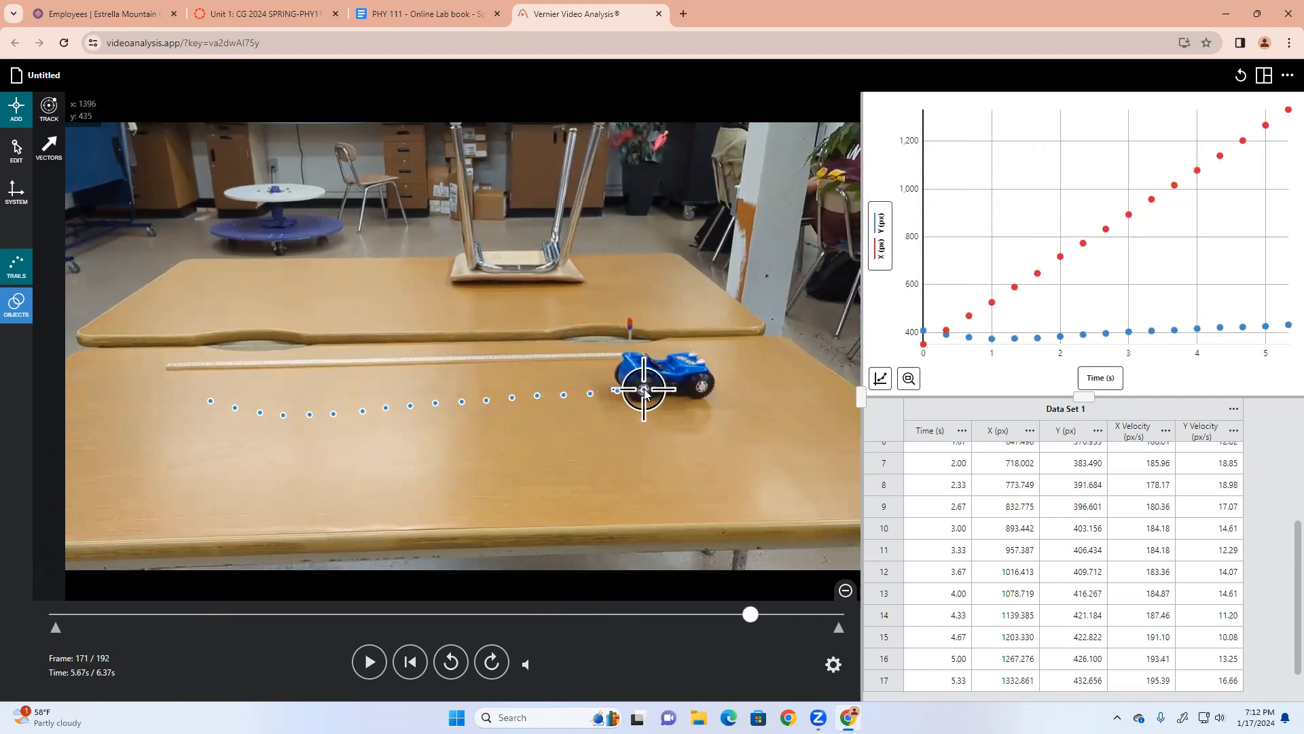
left_click(645, 392)
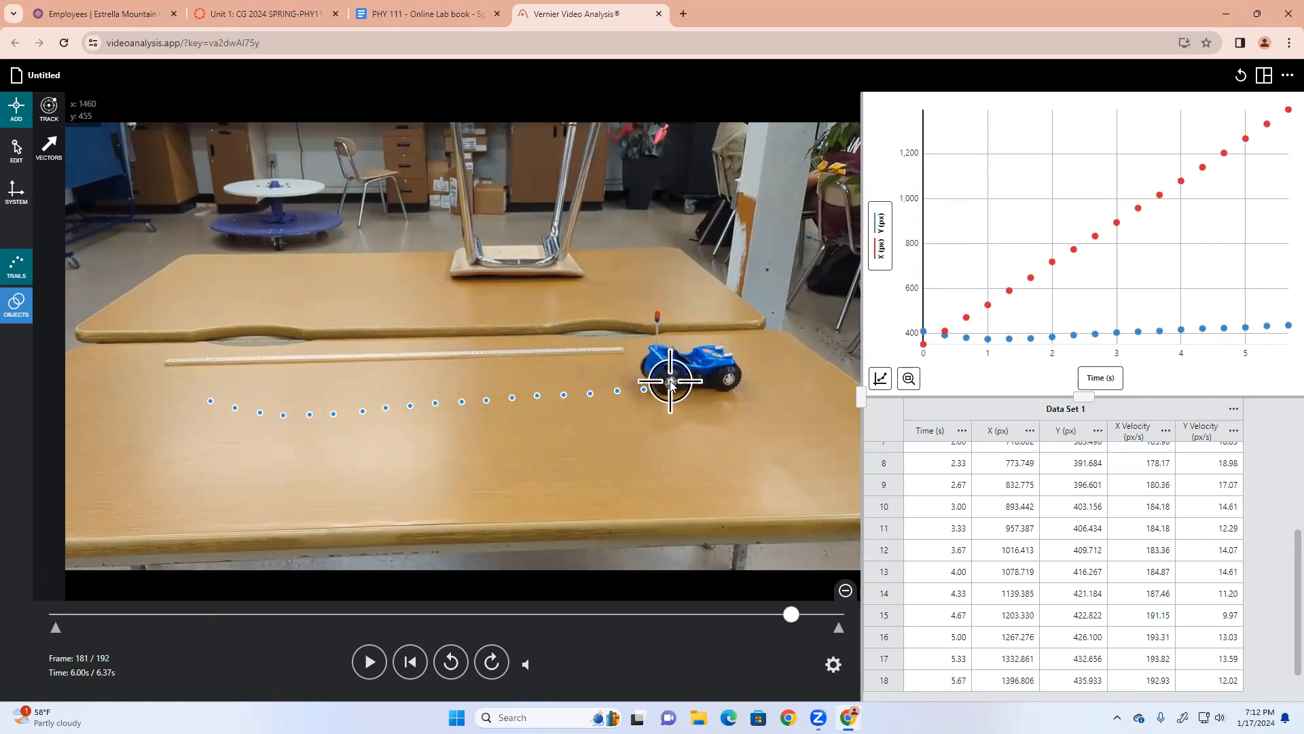
left_click(671, 386)
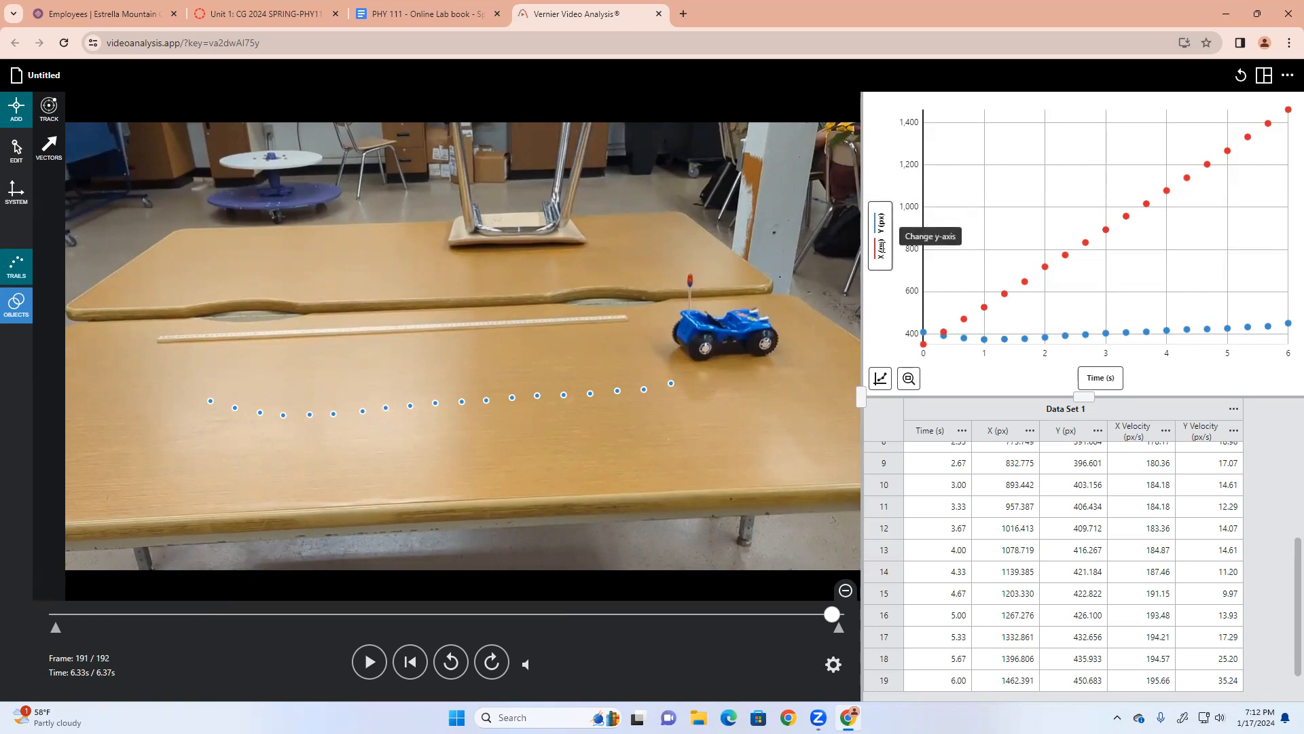
Step: Hide the Y (px) series so the graph plots only X position against time, and select the point at 3.67 s
left_click(882, 247)
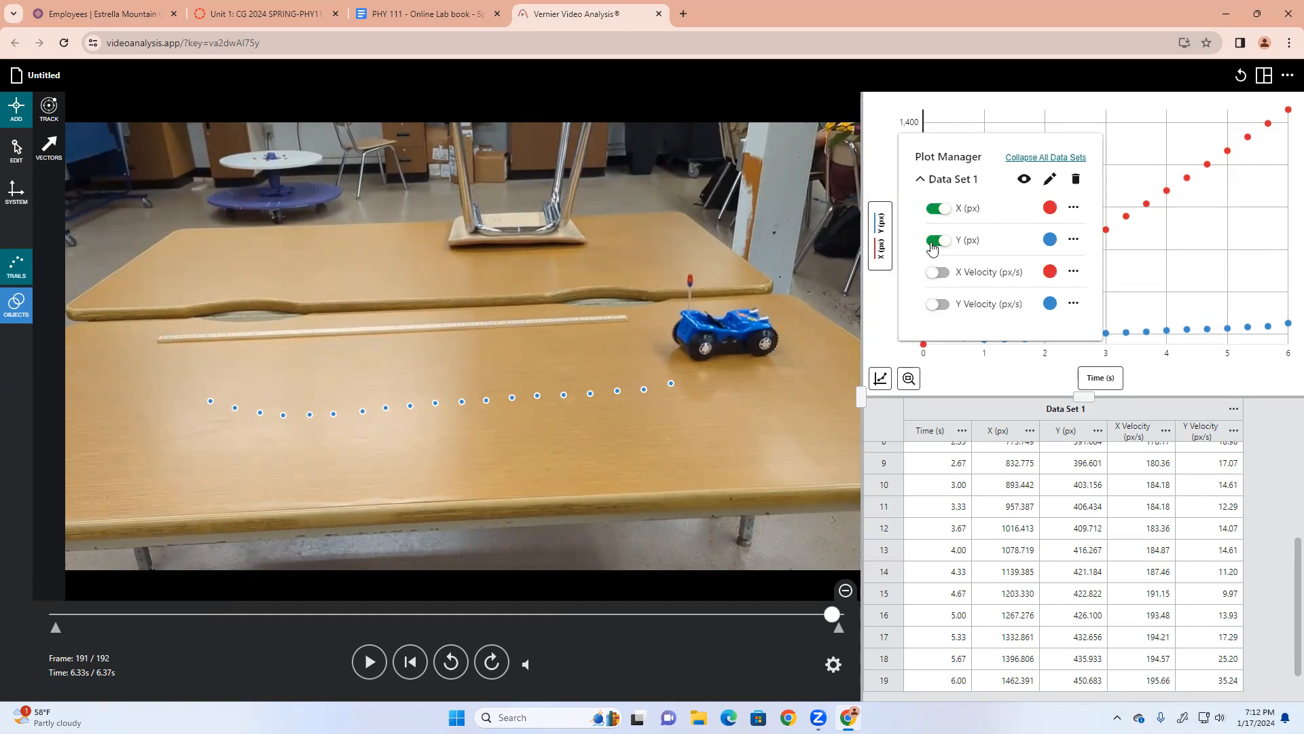
left_click(935, 244)
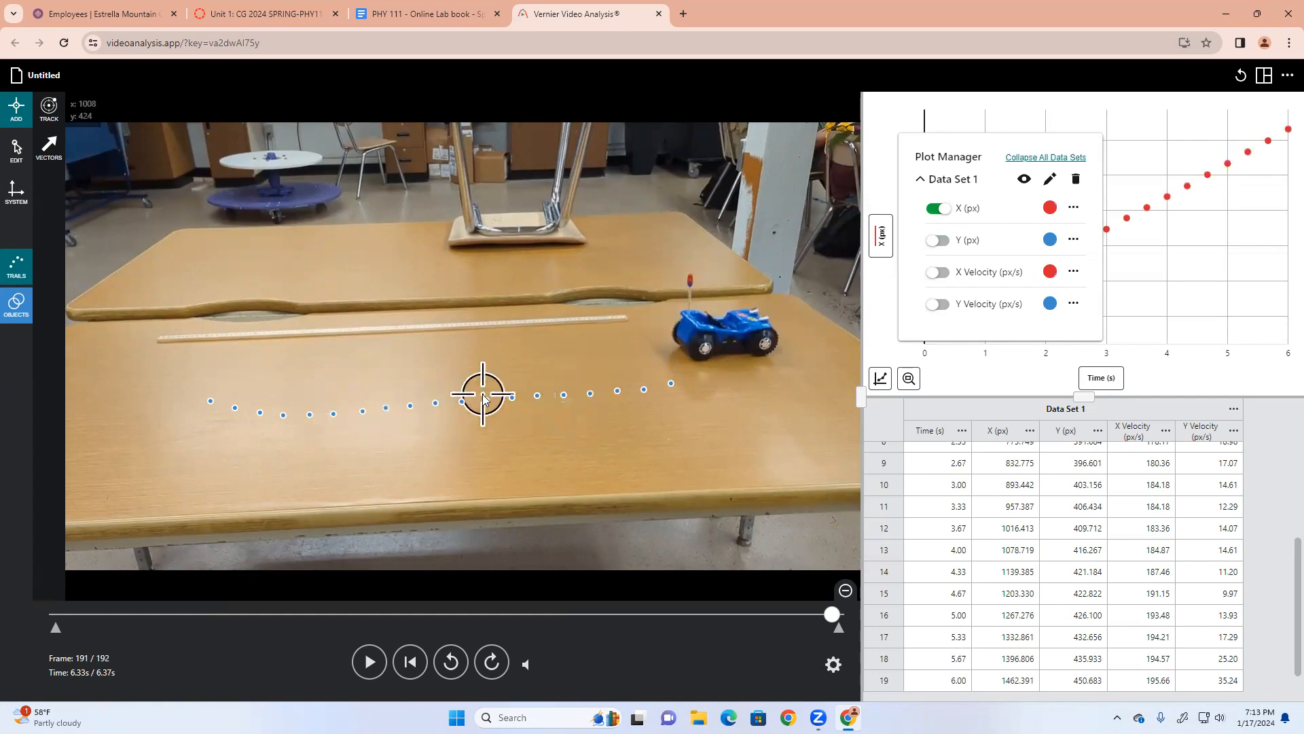
left_click(1141, 152)
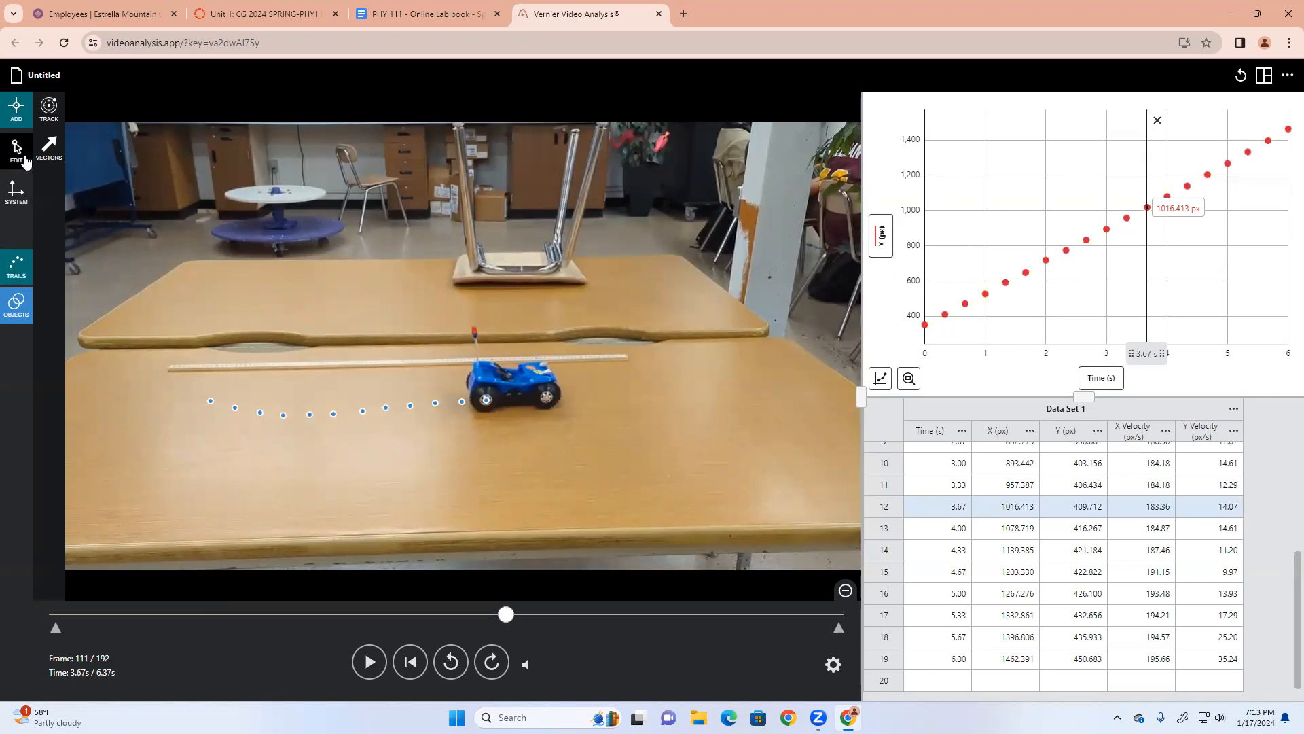
Step: Set the video scale by aligning the 1 m scale line with both ends of the measuring stick on the table
left_click(10, 197)
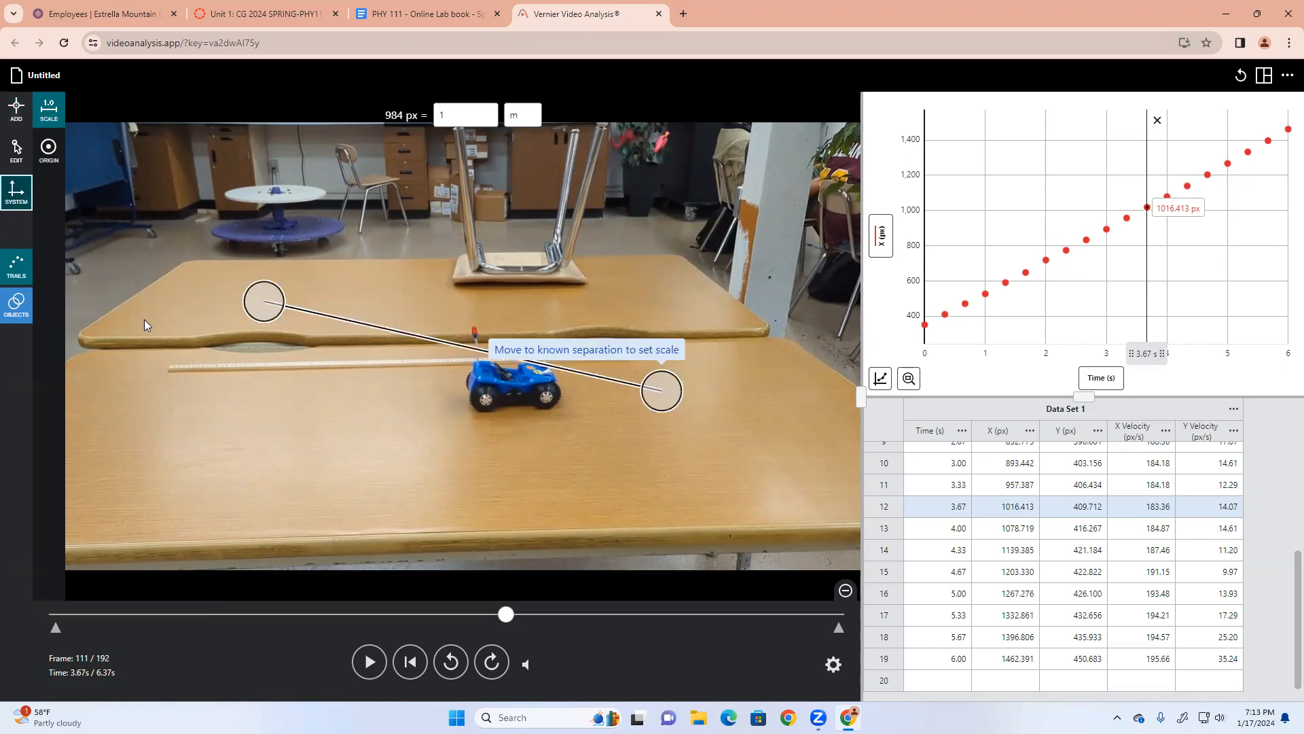
left_click_drag(257, 316, 169, 371)
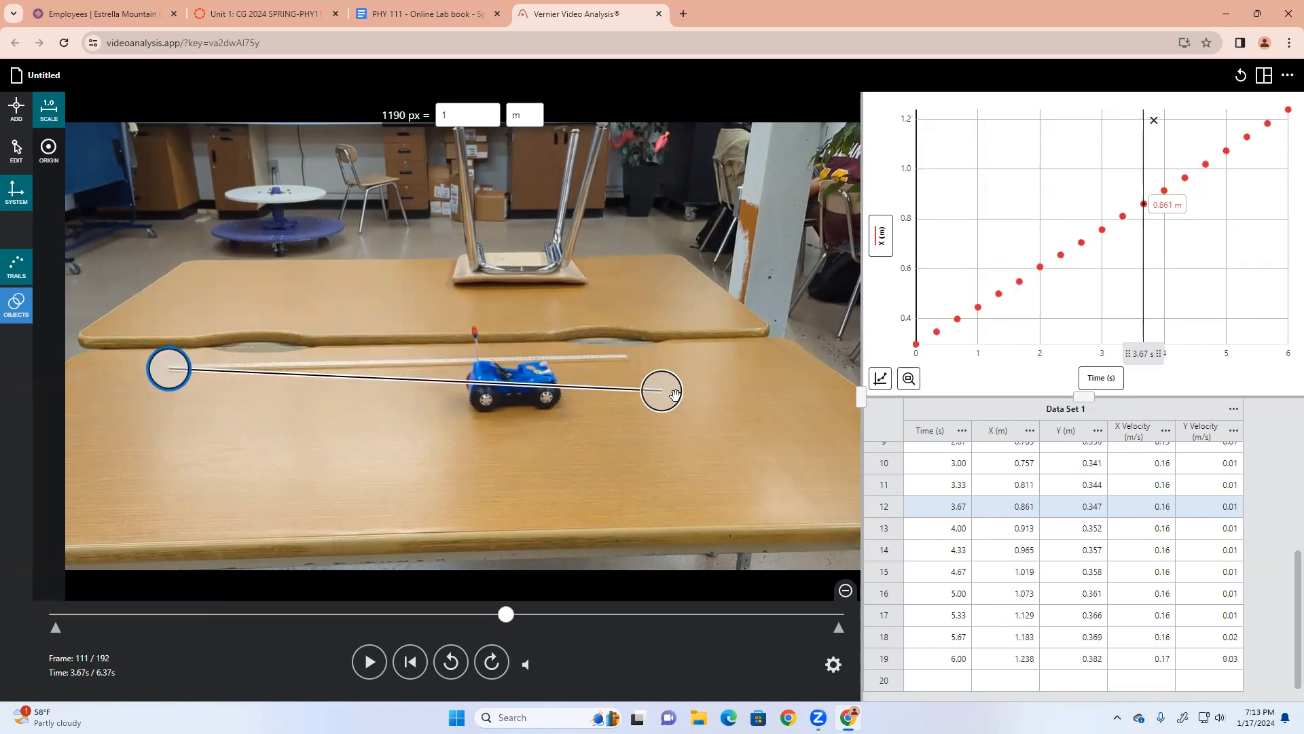
left_click_drag(647, 358, 632, 366)
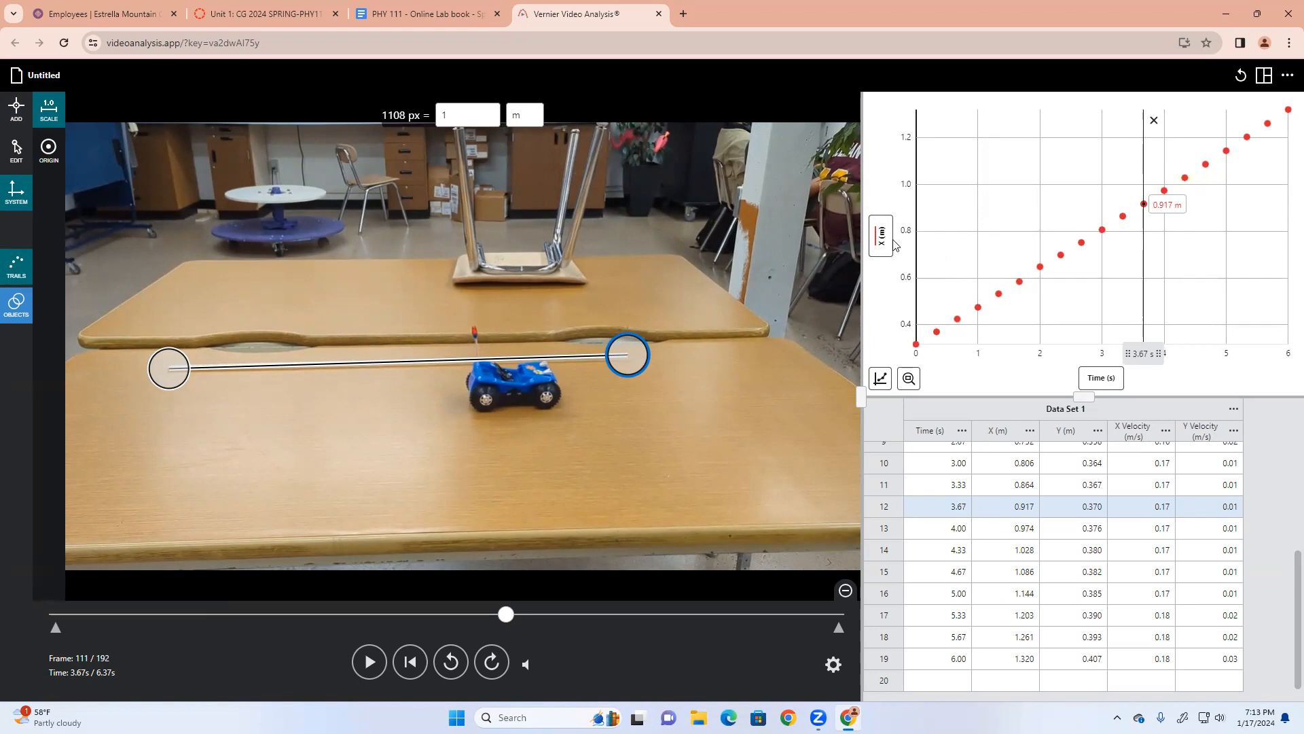
Step: Clear the selected point and apply a linear curve fit to the X position graph over 0.33 to 5.67 s
left_click(1153, 120)
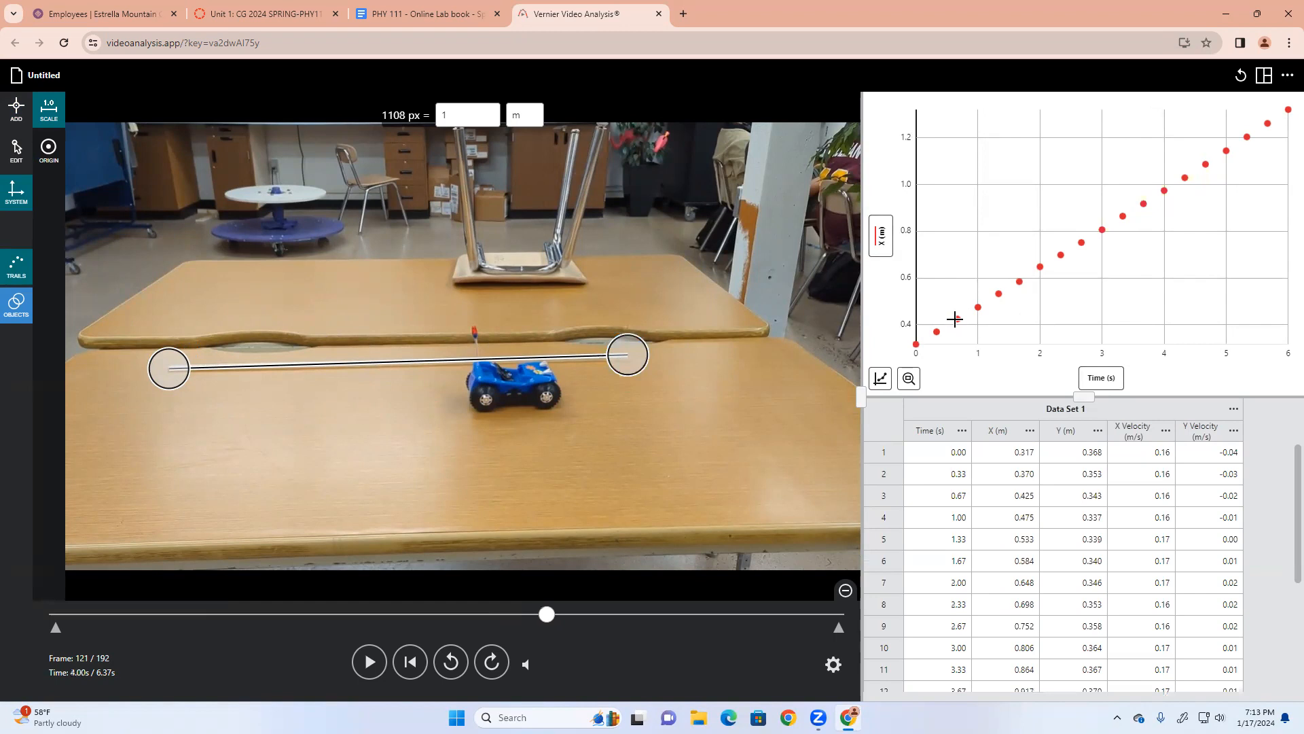
mouse_move(937, 333)
left_mouse_down()
mouse_move(1185, 155)
mouse_move(1274, 134)
left_mouse_up()
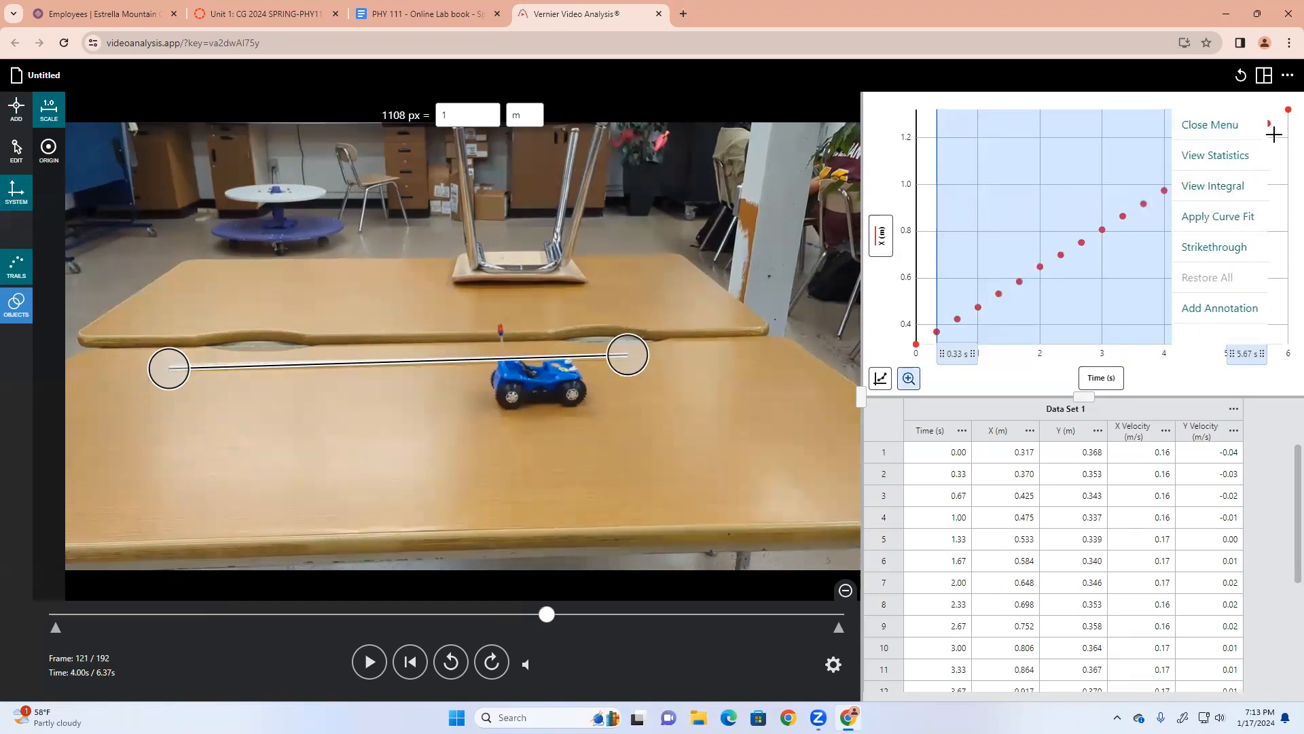
left_click(1203, 218)
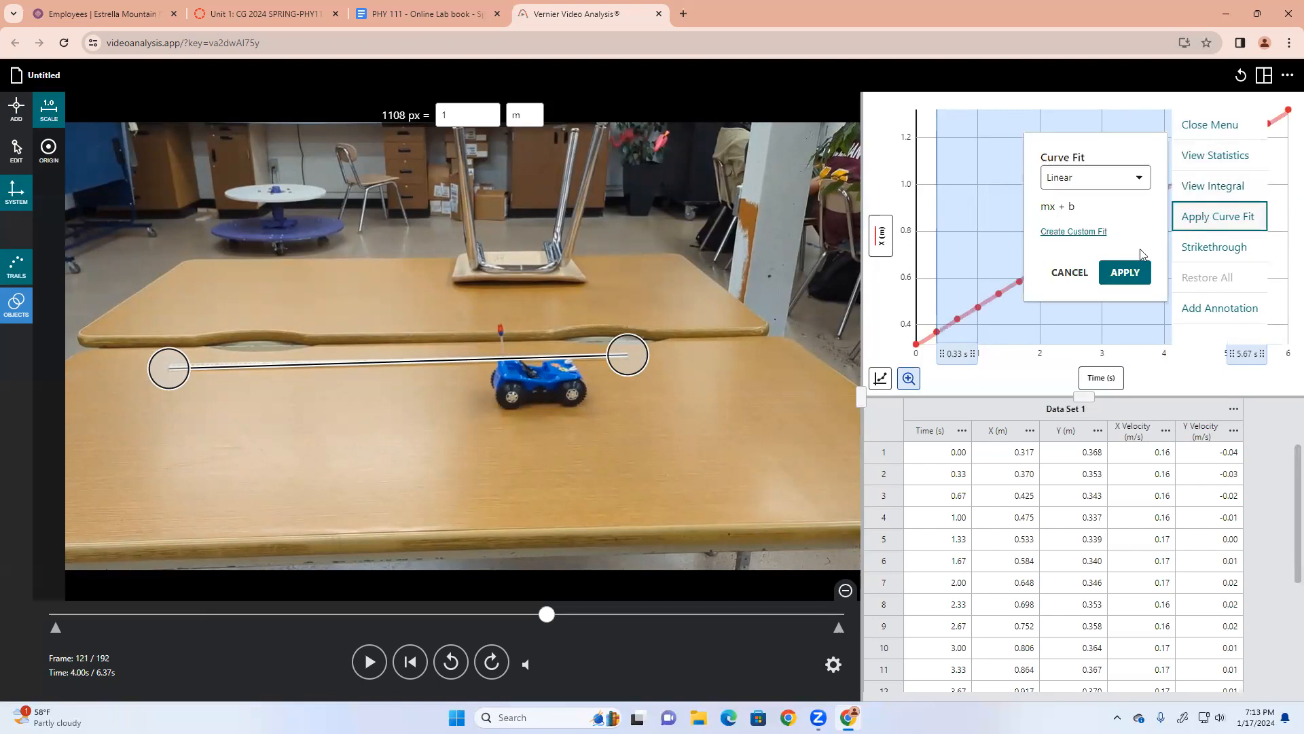
left_click(1122, 271)
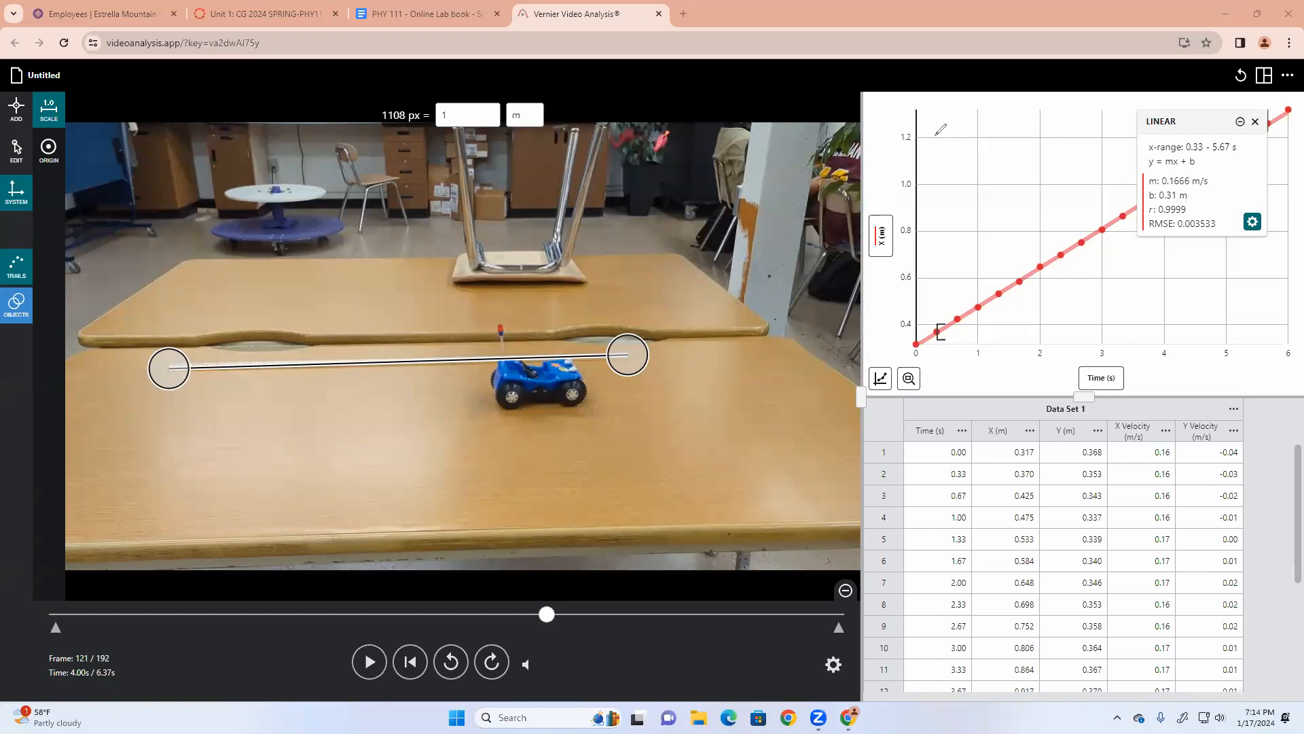
Step: Handwrite the equation y = mx + b over the graph, with x = (0.17 m/s)t + 0.31 m beneath it
mouse_move(935, 138)
left_mouse_down()
mouse_move(937, 171)
mouse_move(971, 143)
mouse_move(1044, 146)
left_mouse_up()
mouse_move(1039, 141)
left_mouse_down()
mouse_move(1040, 152)
mouse_move(1061, 149)
left_mouse_up()
left_click_drag(968, 186, 979, 193)
mouse_move(931, 182)
left_mouse_down()
mouse_move(945, 198)
mouse_move(931, 201)
mouse_move(992, 202)
left_mouse_up()
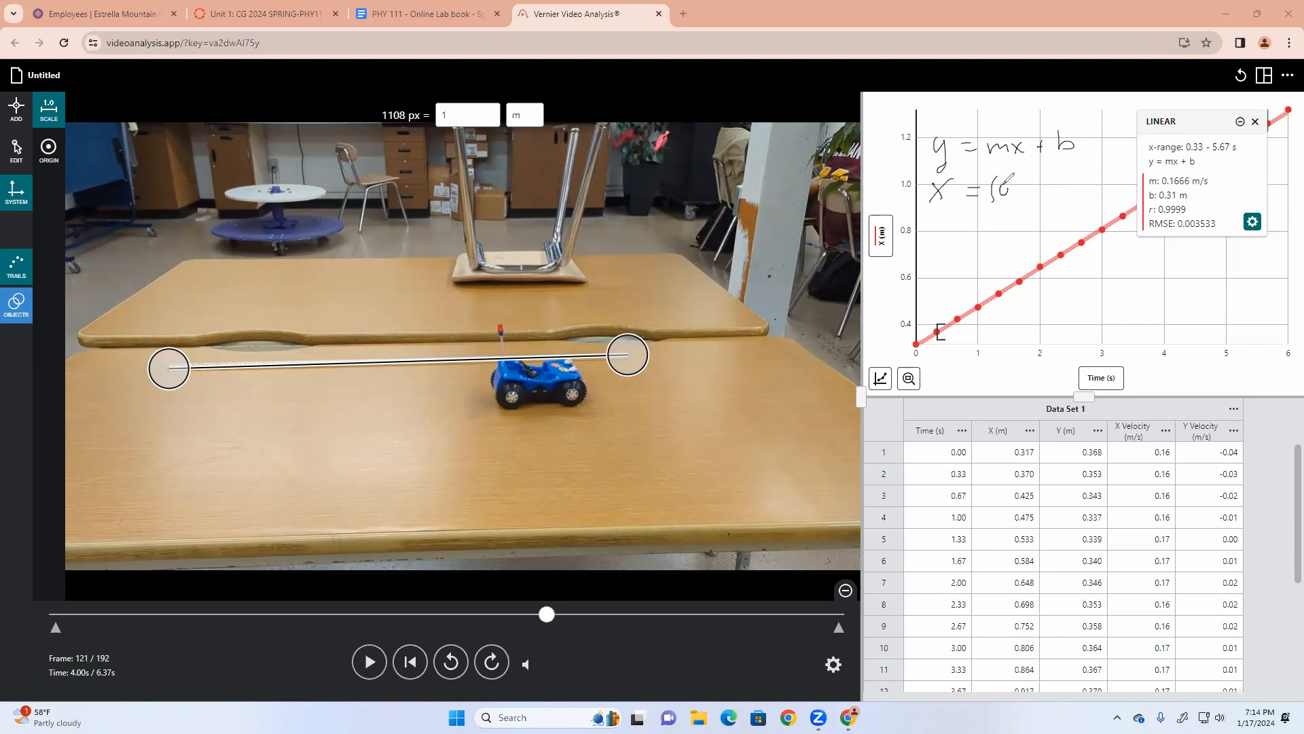
left_click(1013, 195)
mouse_move(1029, 188)
left_mouse_down()
mouse_move(1038, 199)
mouse_move(1053, 184)
mouse_move(1046, 201)
mouse_move(1056, 203)
left_mouse_up()
left_click_drag(1069, 180, 1070, 192)
left_click_drag(1085, 192, 1123, 197)
left_click(1114, 195)
mouse_move(1134, 182)
left_mouse_down()
mouse_move(1135, 195)
mouse_move(1160, 196)
left_mouse_up()
Step: Remove the linear curve fit from the position-time graph
left_click(1255, 121)
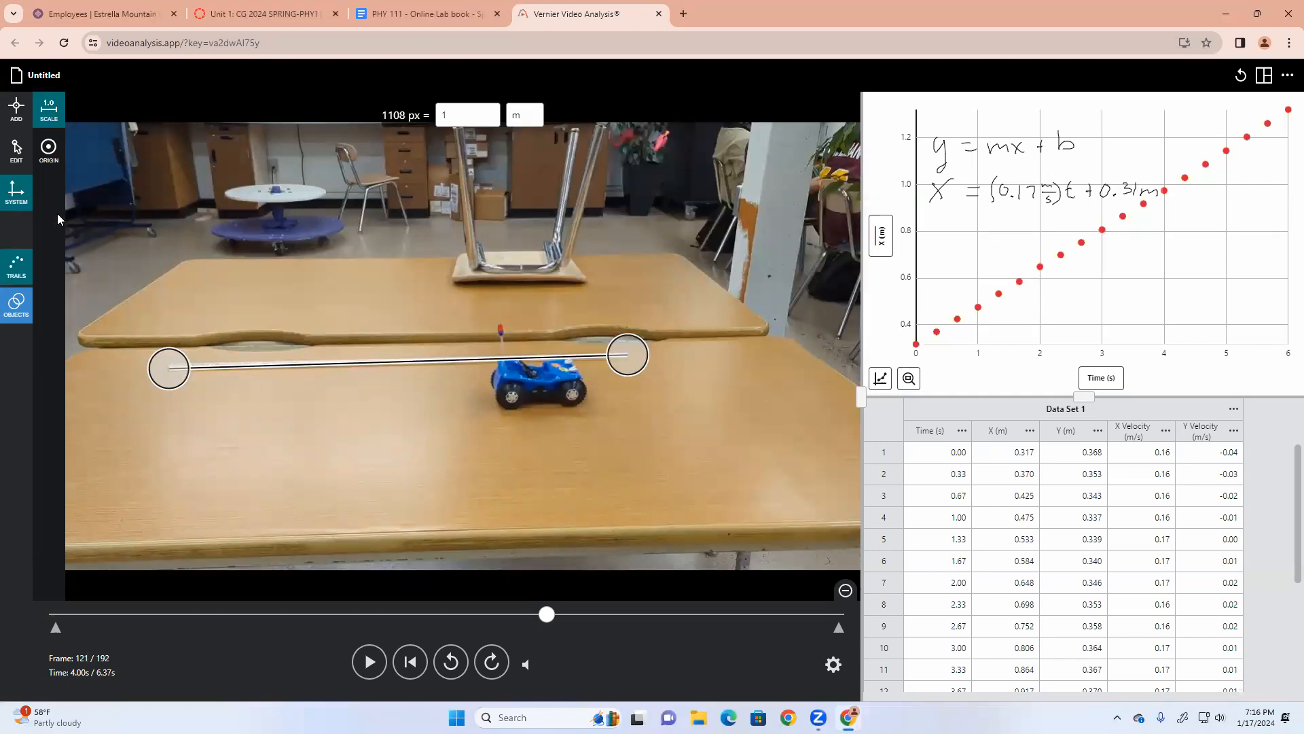
left_click(27, 203)
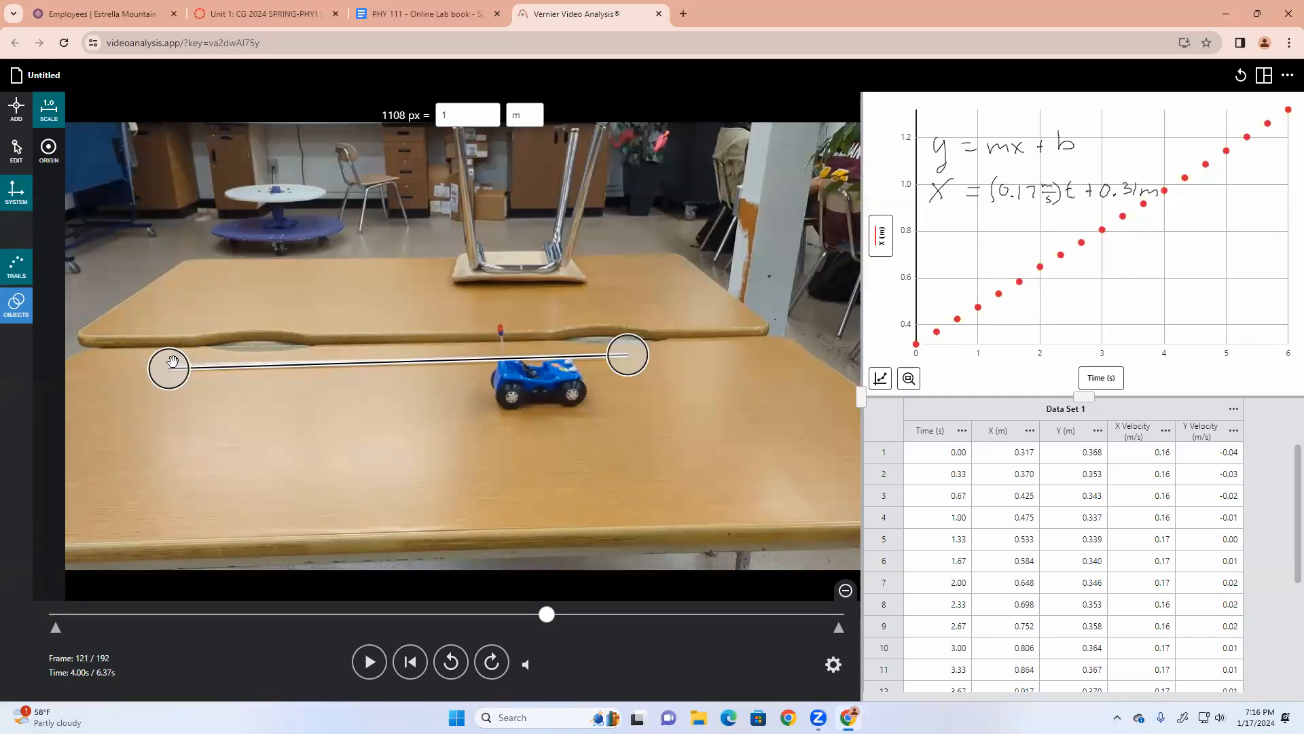